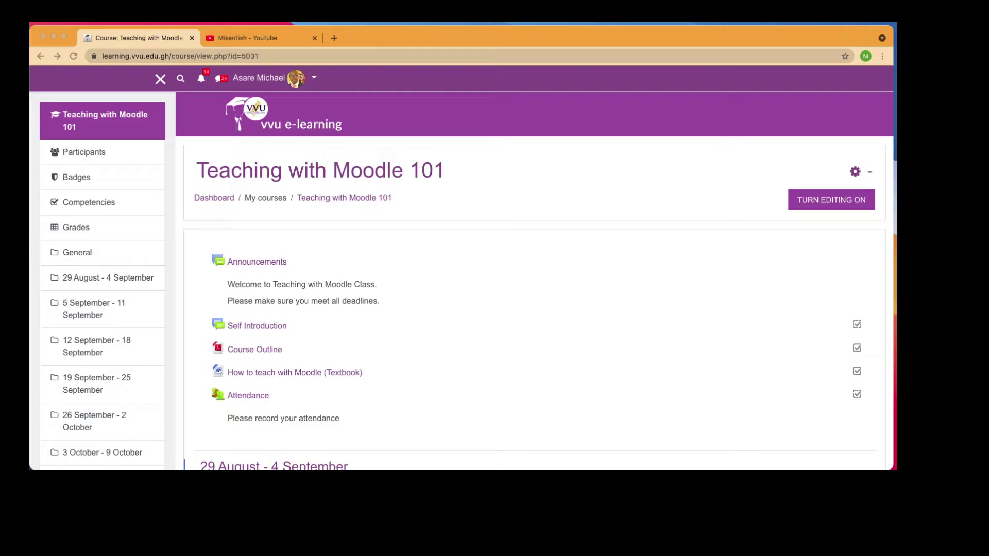
Turn editing on for Teaching with Moodle 101 and bring the 10 October - 16 October week into view
click(742, 223)
scroll(742, 223, down, 2)
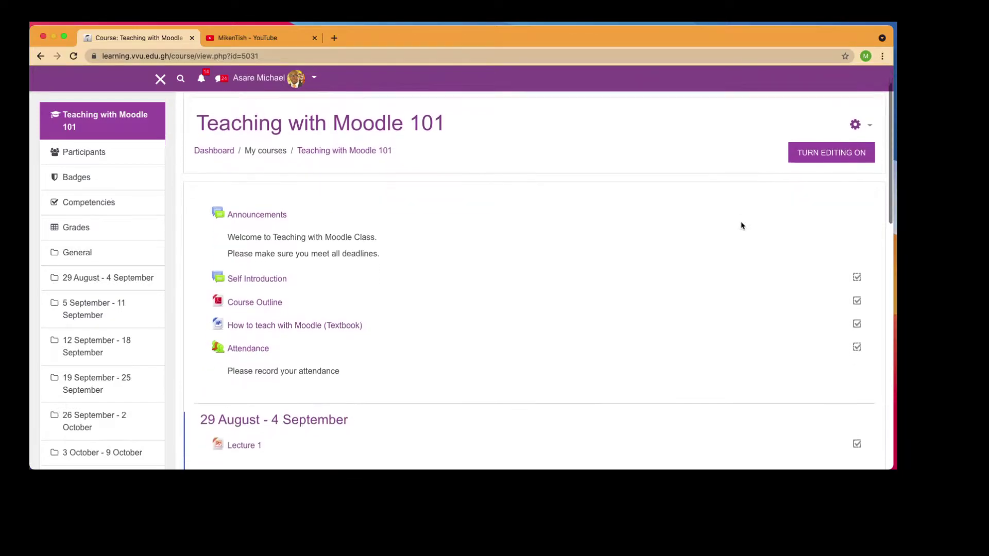
click(840, 145)
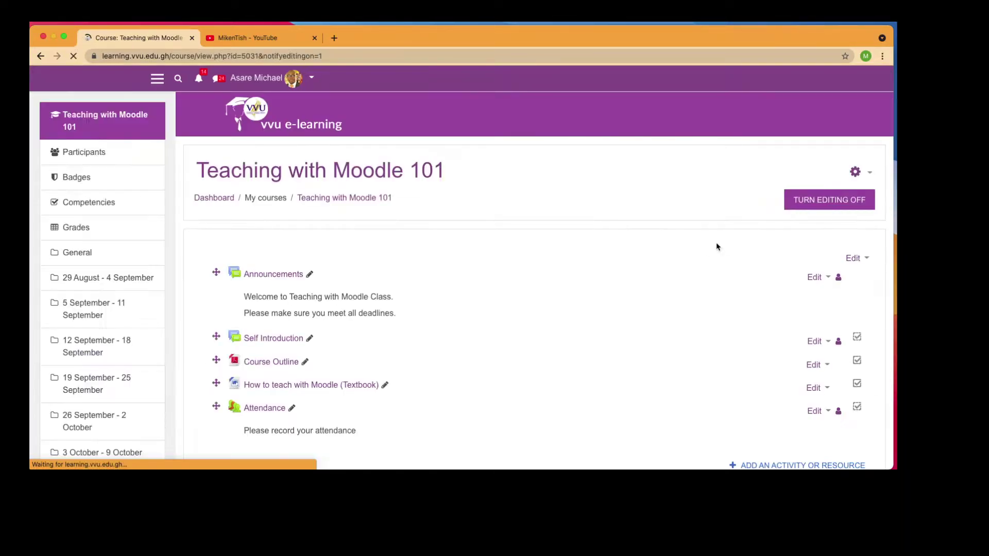
scroll(629, 300, down, 5)
scroll(629, 300, down, 10)
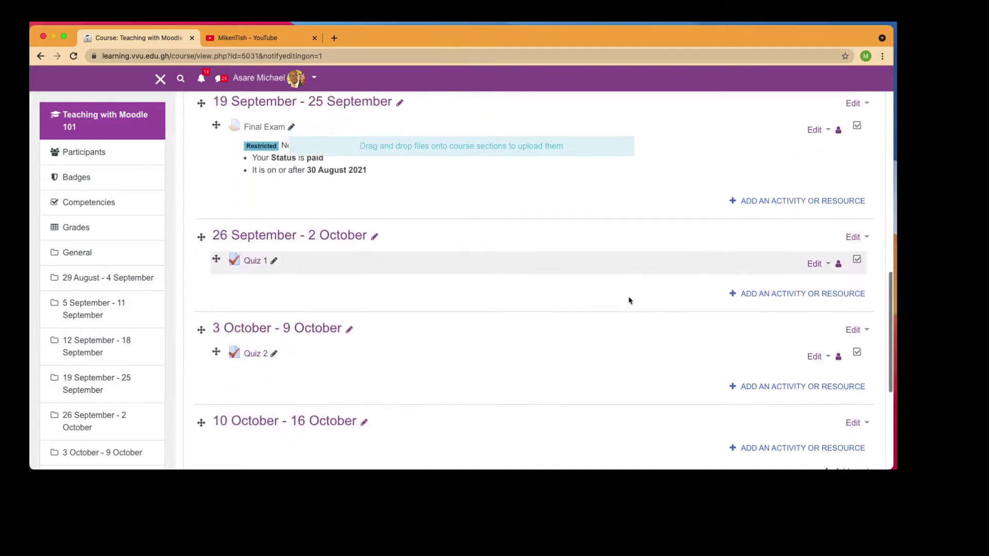
scroll(629, 300, up, 4)
scroll(629, 300, down, 3)
scroll(629, 300, down, 1)
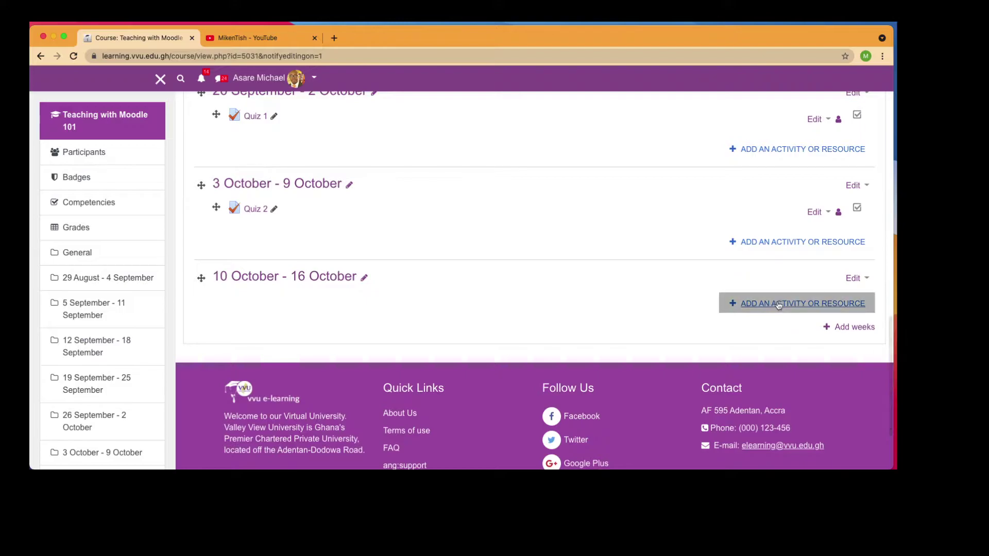
Choose BigBlueButtonBN as a new activity for the 10 October - 16 October week
click(779, 305)
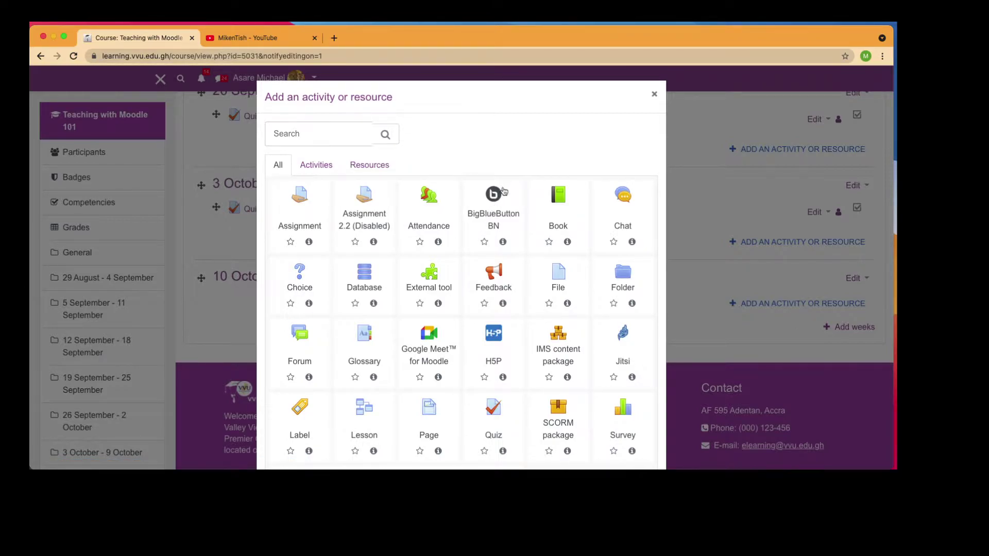
click(498, 197)
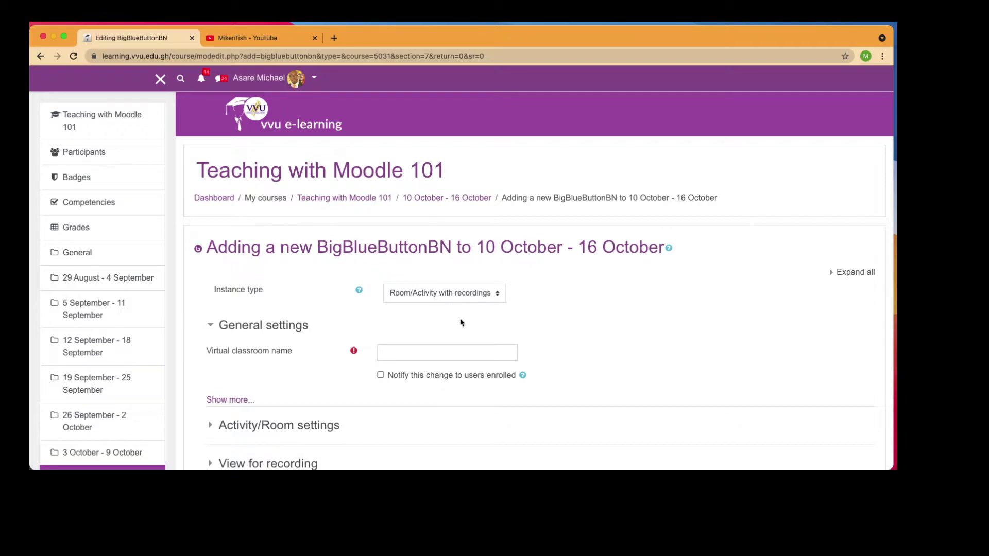
Name the virtual classroom Live Lecture 1 and tick notifying enrolled users
click(442, 352)
text(Live Lecture 1)
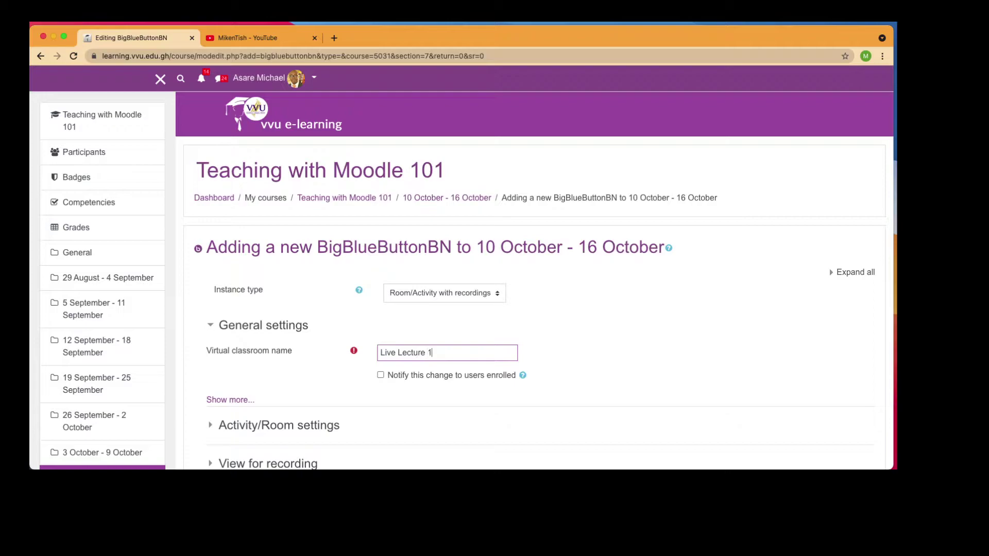
scroll(439, 307, down, 5)
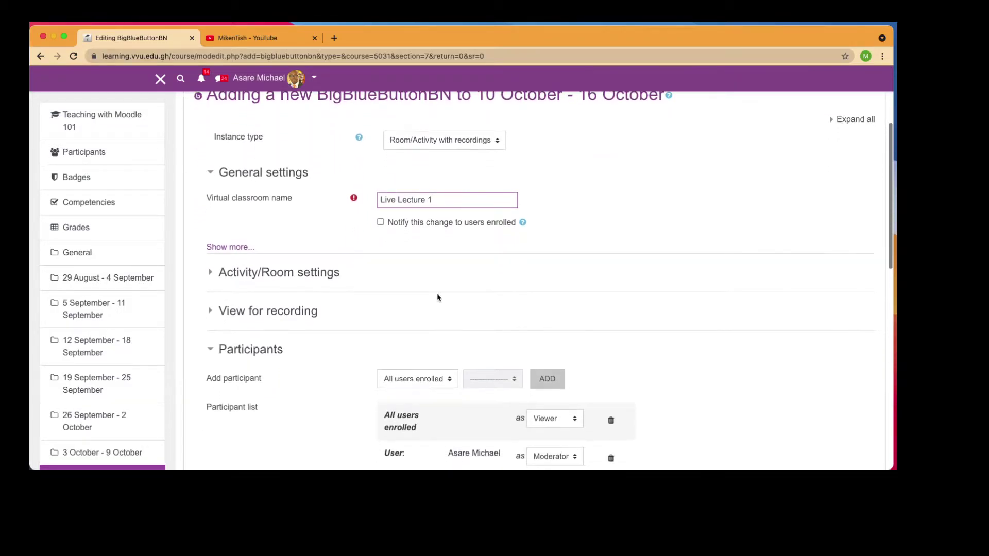
click(381, 222)
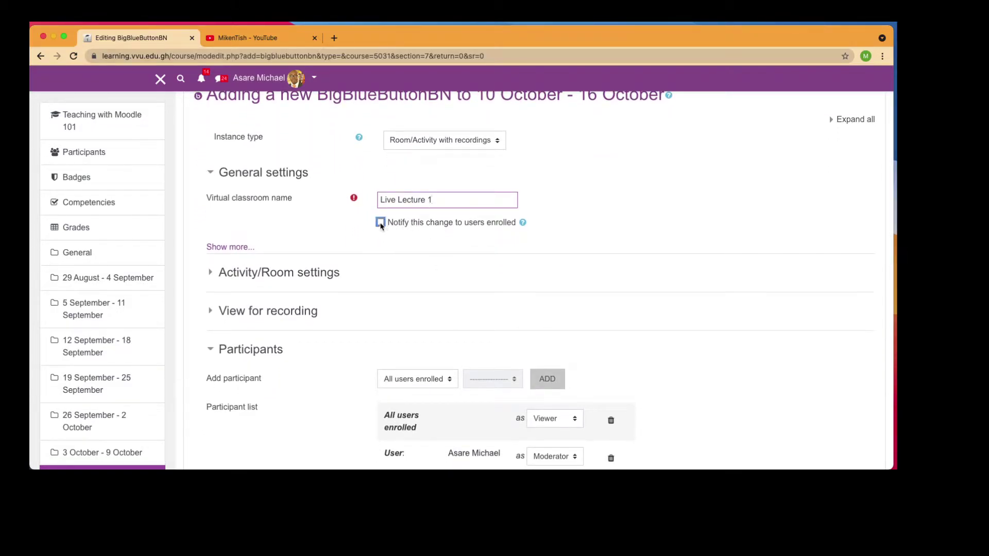
Add the welcome message 'You are all welcome to the live lecture 1.' and keep Wait for moderator off
click(278, 273)
scroll(256, 280, down, 2)
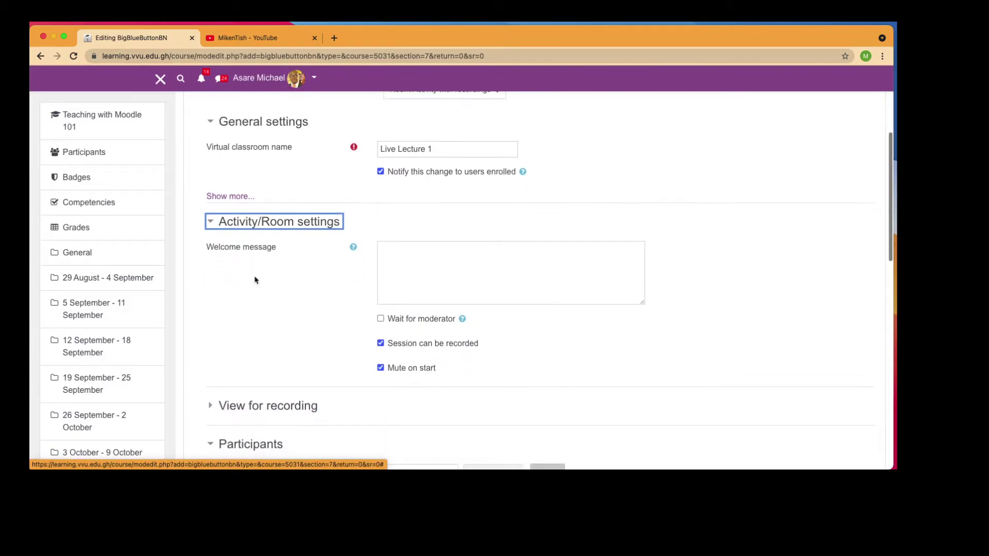
click(419, 262)
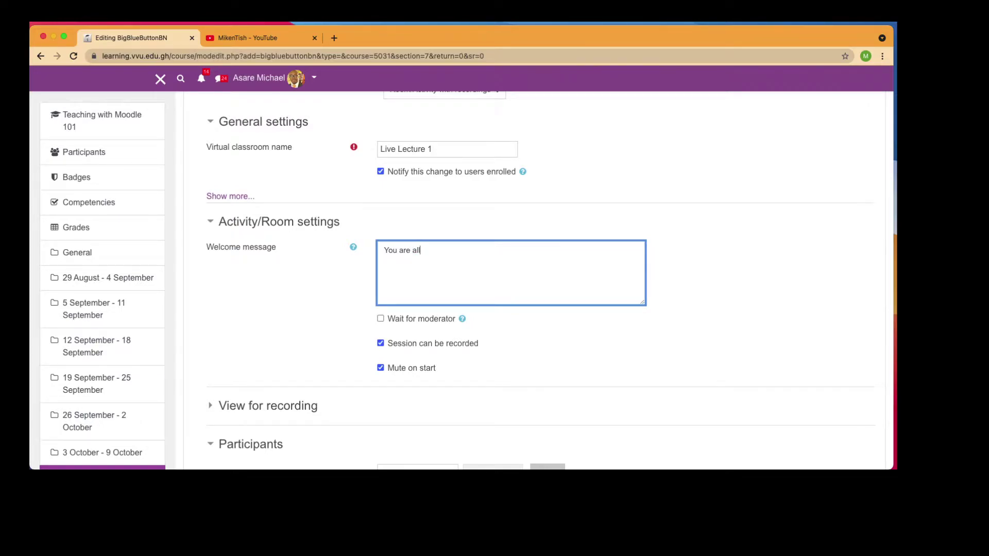
text(You are all welcome to the live lecture 1)
scroll(419, 266, down, 5)
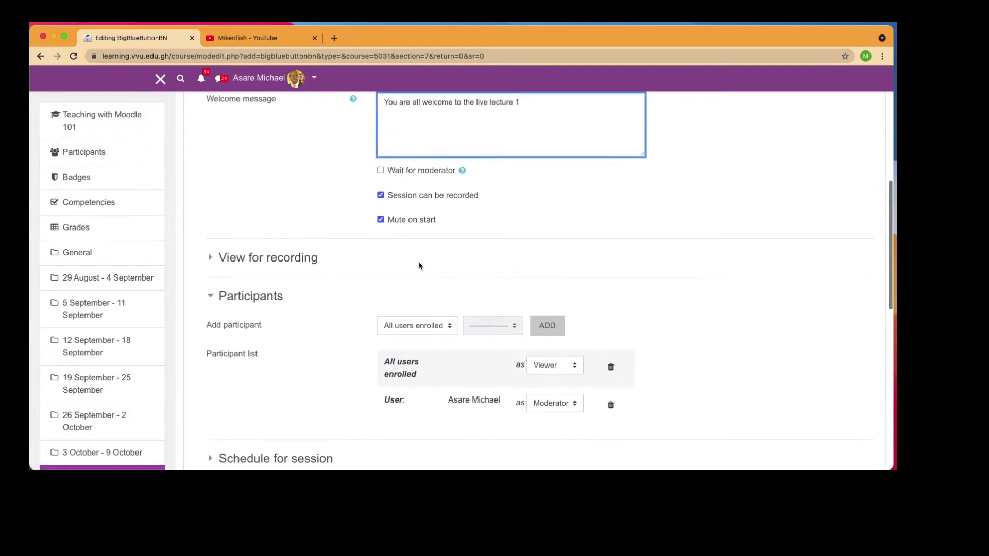
click(393, 171)
scroll(387, 175, up, 3)
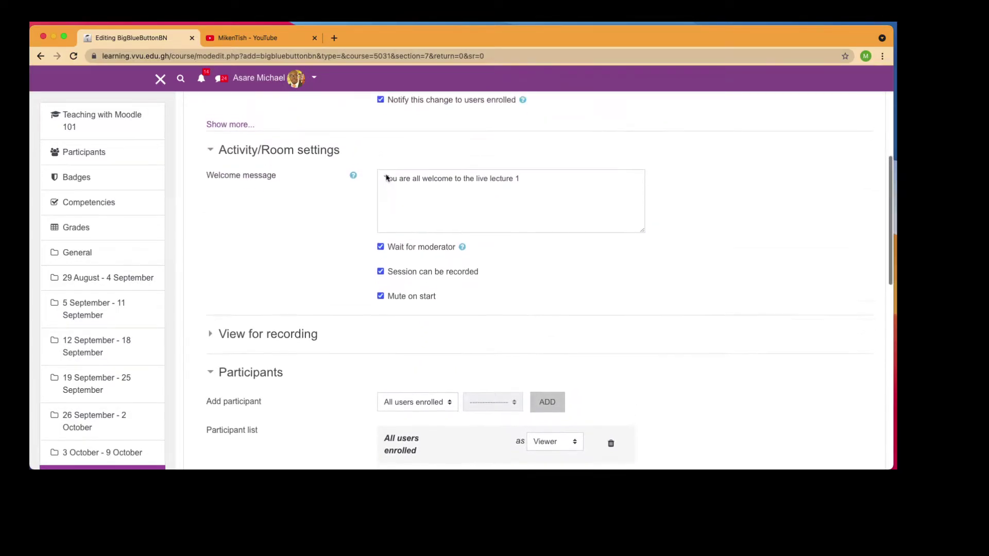
click(382, 263)
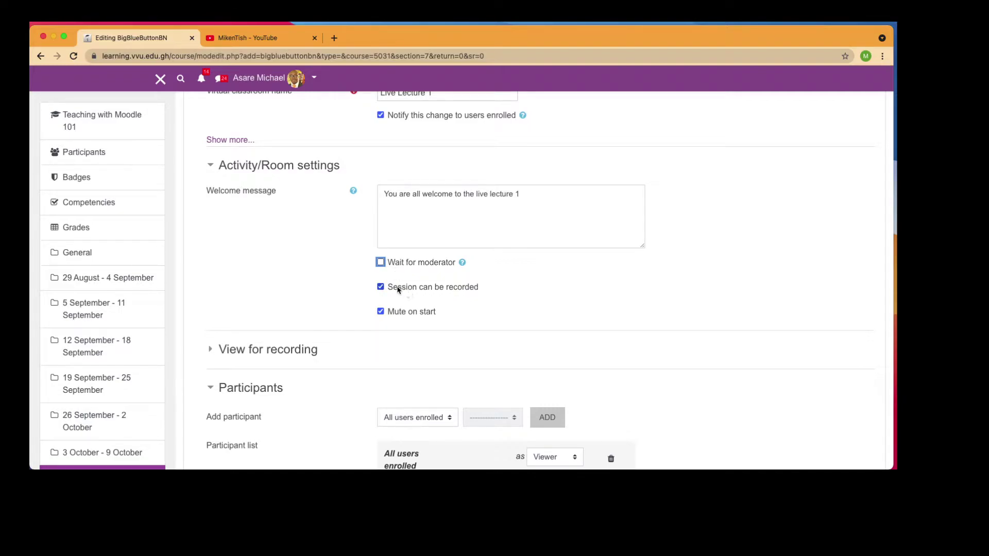
scroll(405, 290, down, 1)
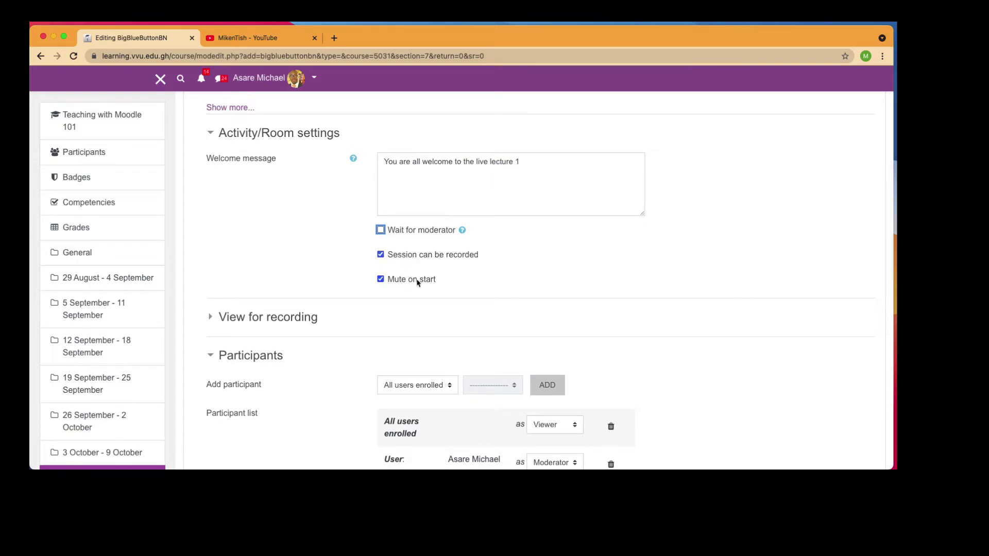
scroll(423, 290, down, 3)
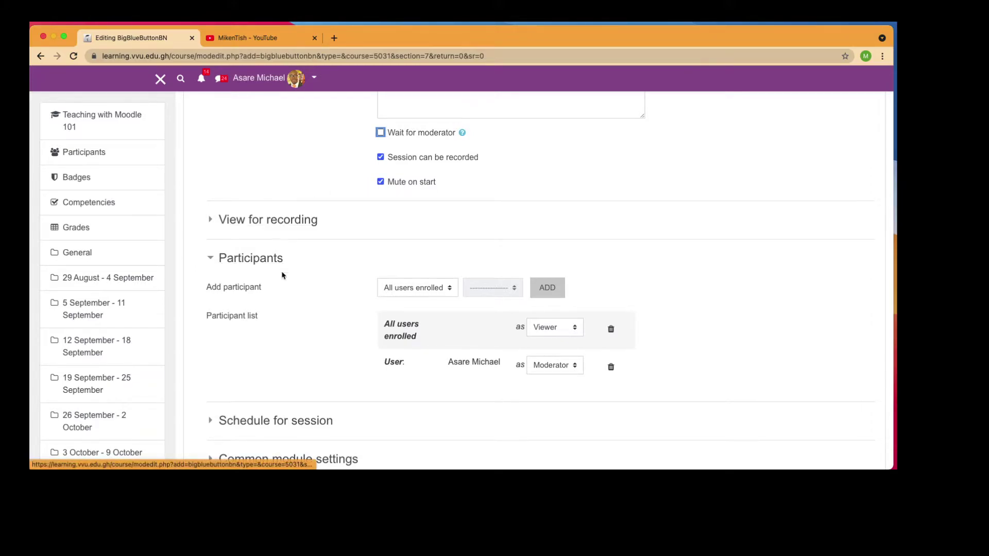
scroll(282, 275, down, 1)
scroll(282, 276, down, 2)
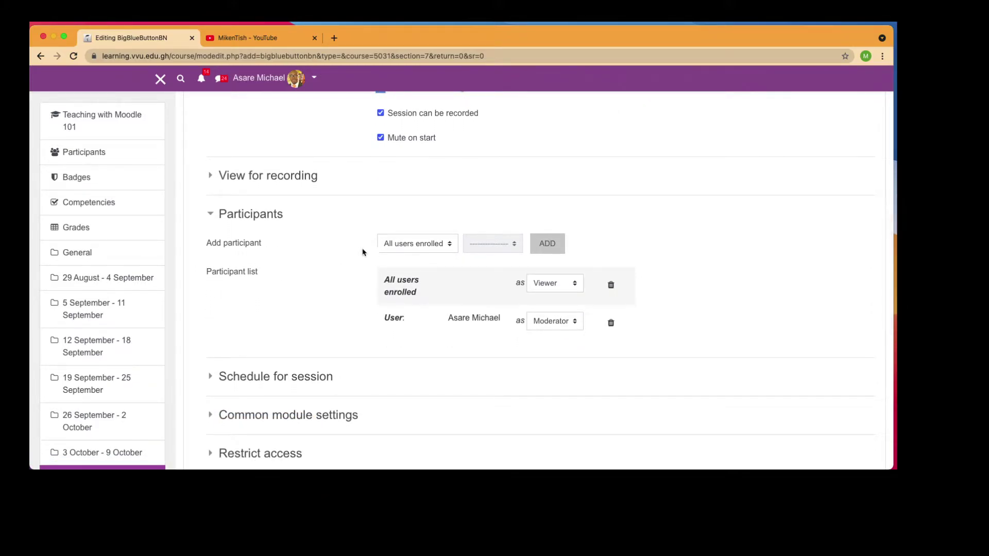
click(446, 250)
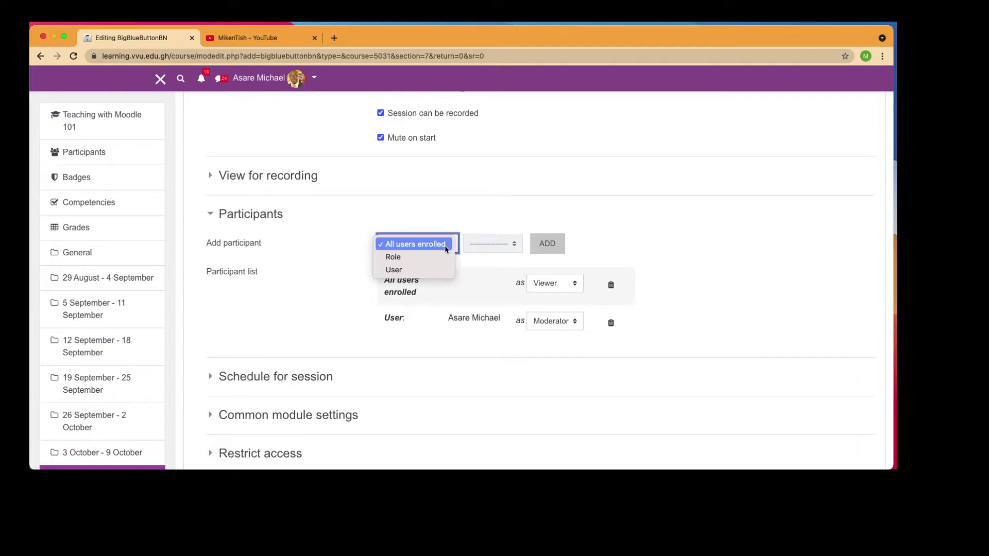
click(441, 257)
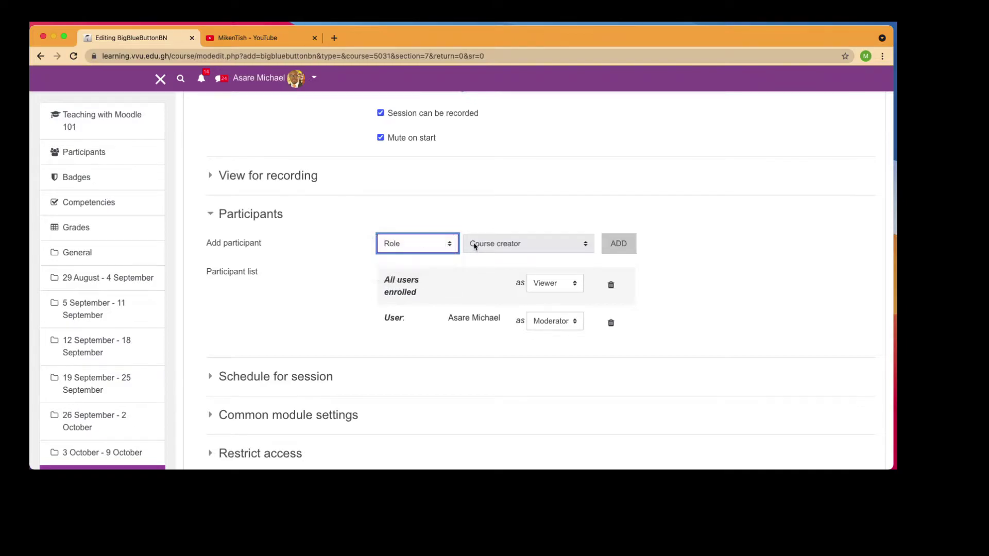
click(490, 246)
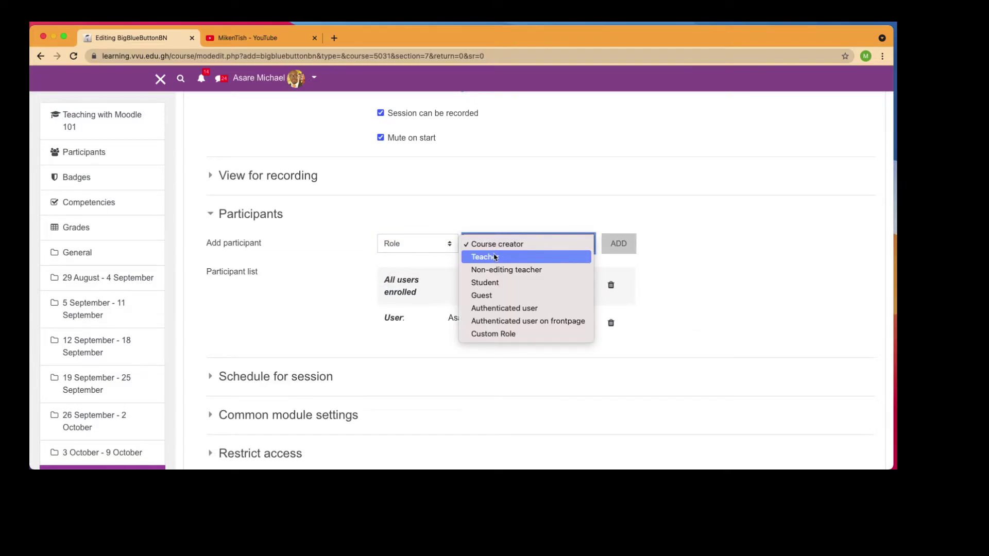
click(444, 243)
click(440, 242)
click(439, 231)
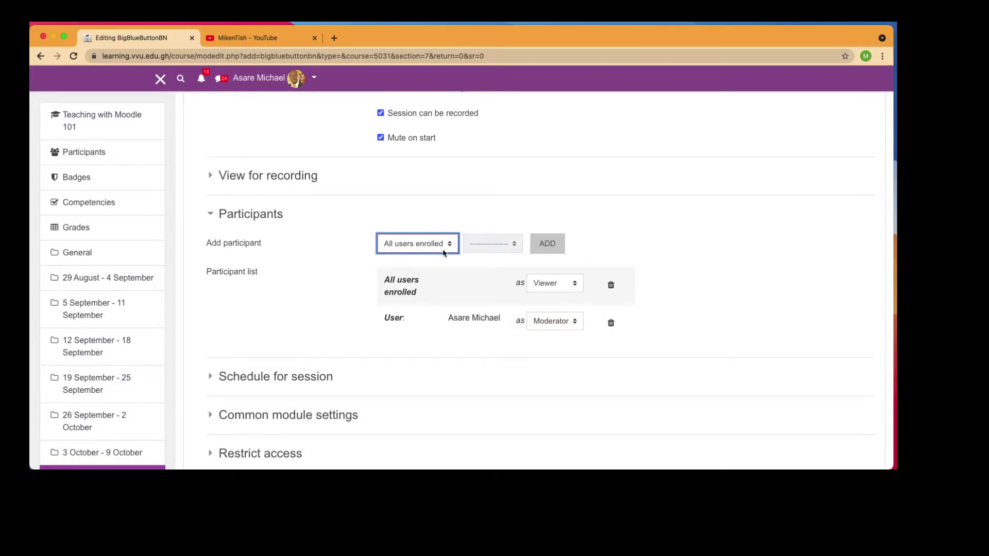
scroll(418, 372, down, 5)
click(267, 260)
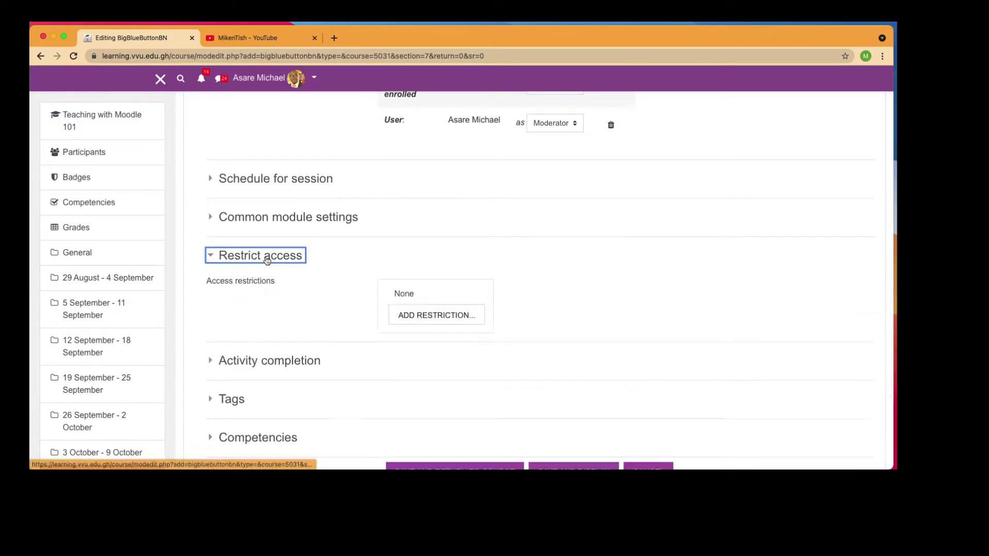
click(267, 259)
scroll(369, 331, down, 5)
scroll(369, 331, up, 5)
scroll(369, 332, up, 4)
scroll(369, 331, down, 7)
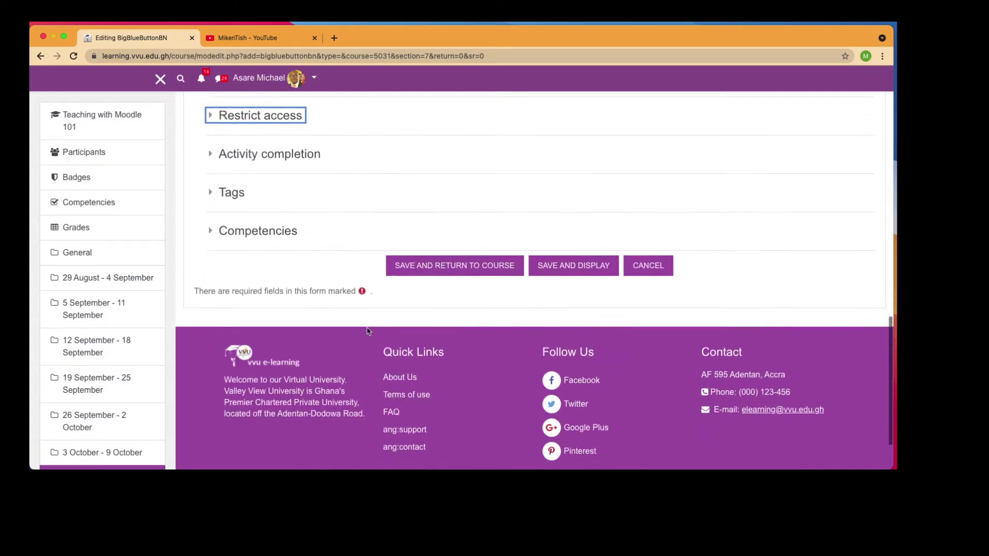
Save Live Lecture 1 to the course, open it, and join its BigBlueButton session
click(473, 266)
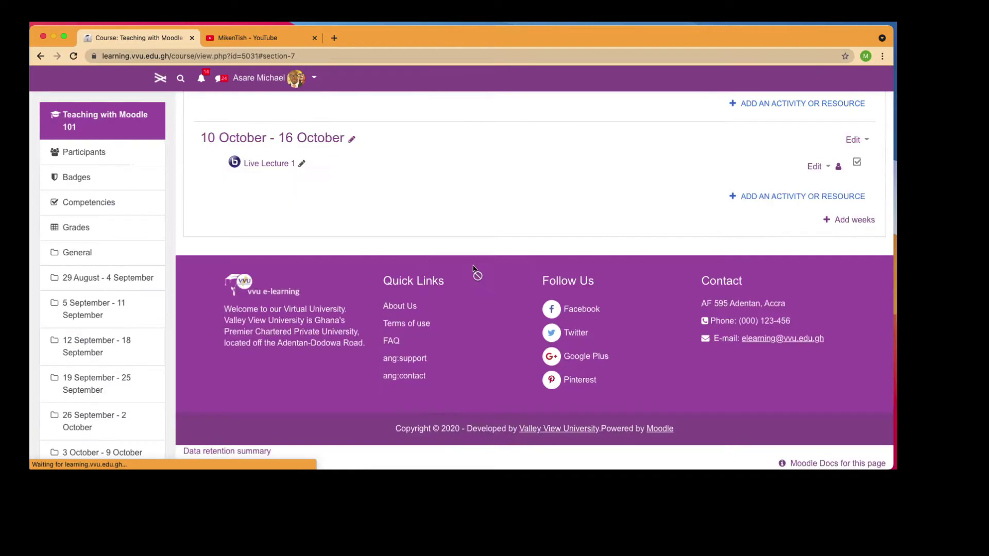
click(275, 166)
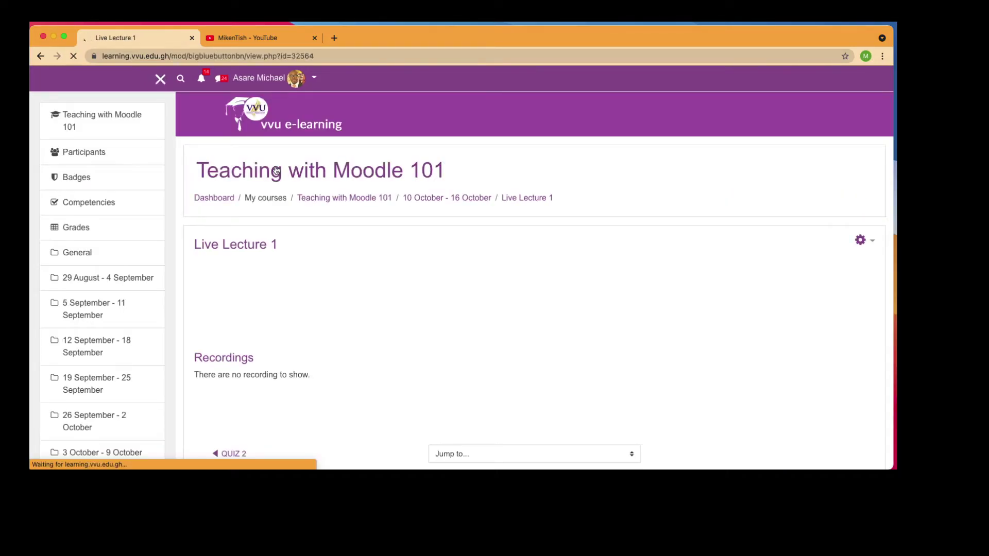
scroll(368, 320, down, 3)
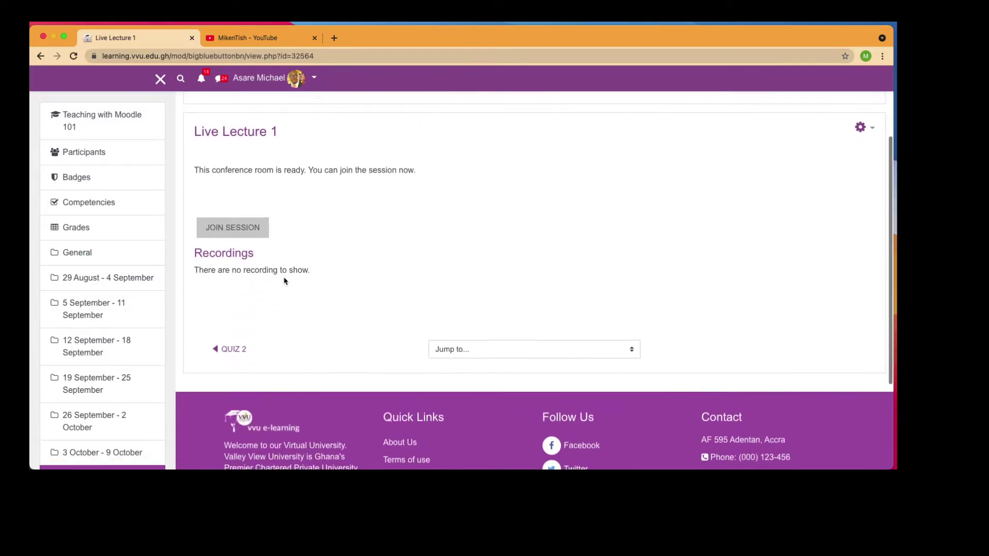
click(240, 229)
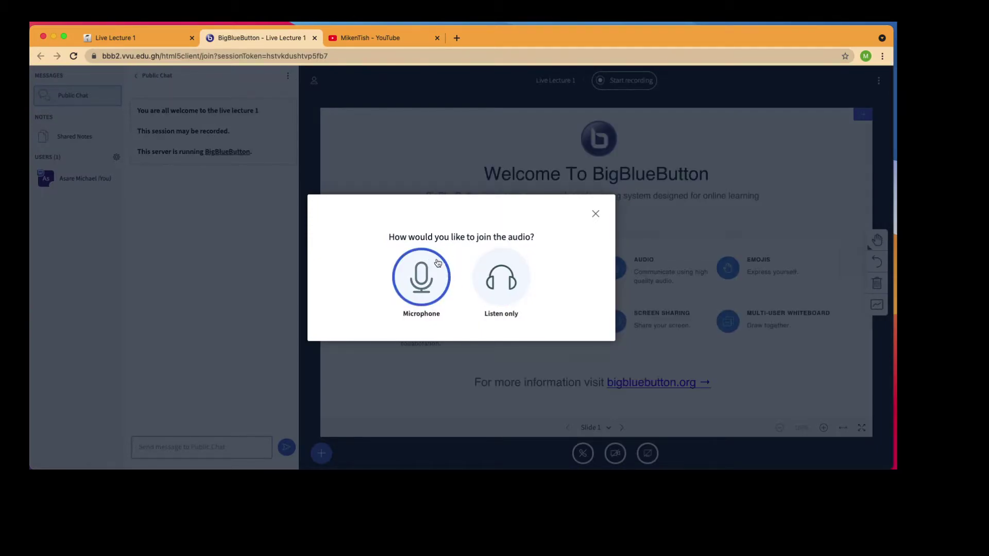
Join audio by microphone, confirm the echo test, and advance to blank Slide 2
click(422, 283)
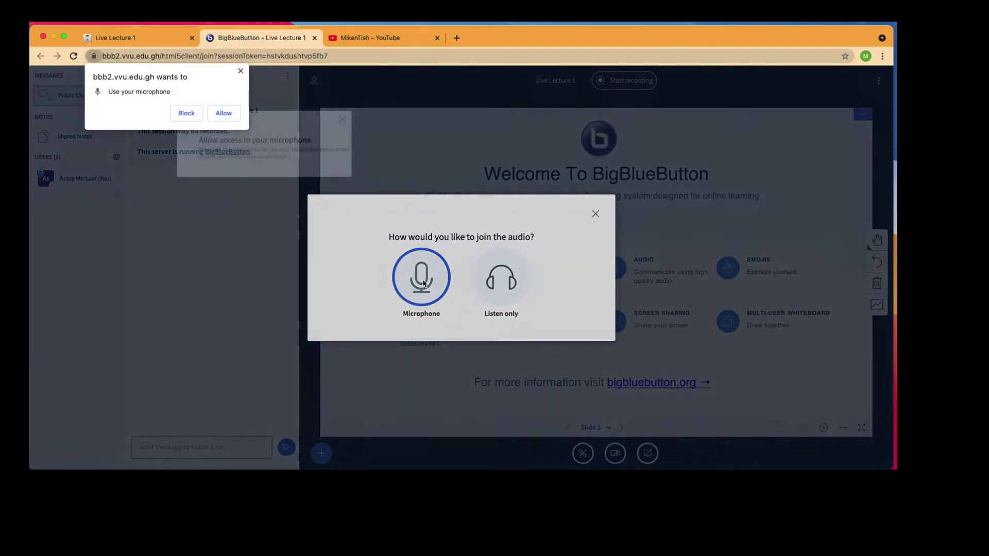
click(223, 113)
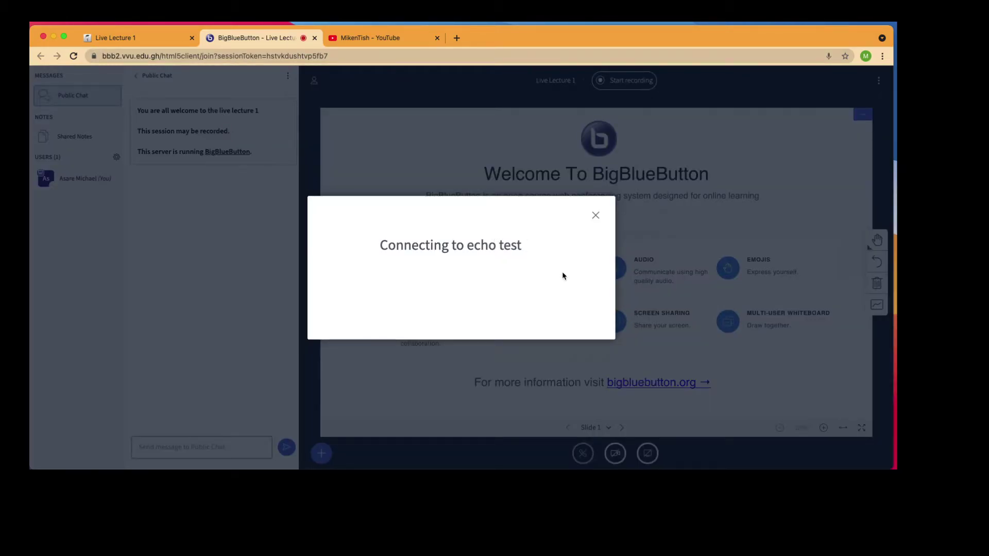
click(424, 276)
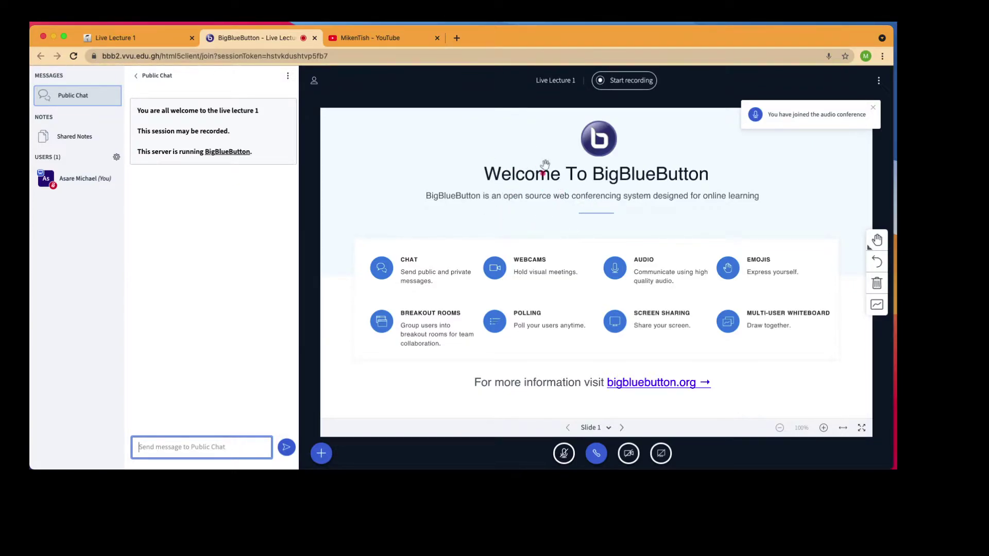
click(621, 428)
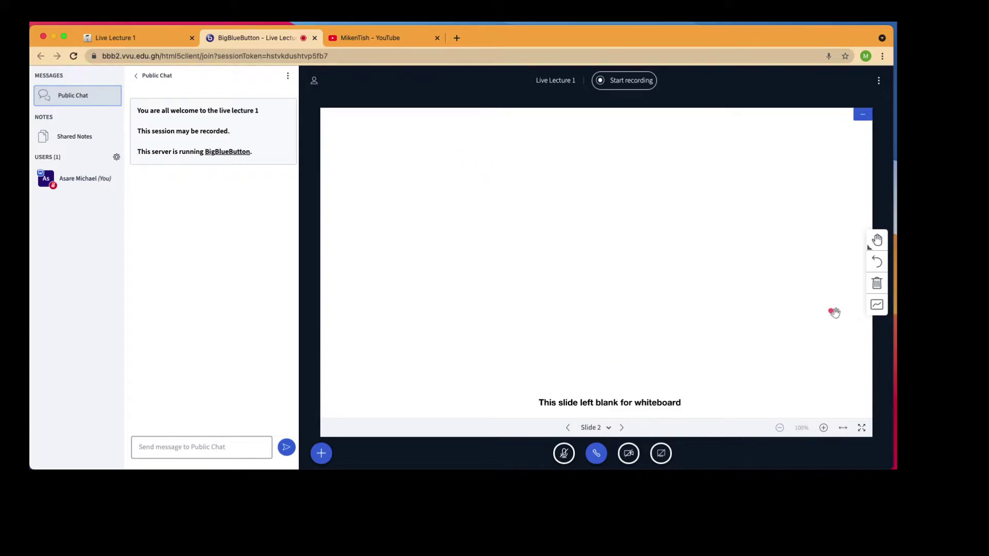
Enable the multi-user whiteboard and draw a red freehand 2 with a red rectangle to its left
click(877, 306)
click(878, 241)
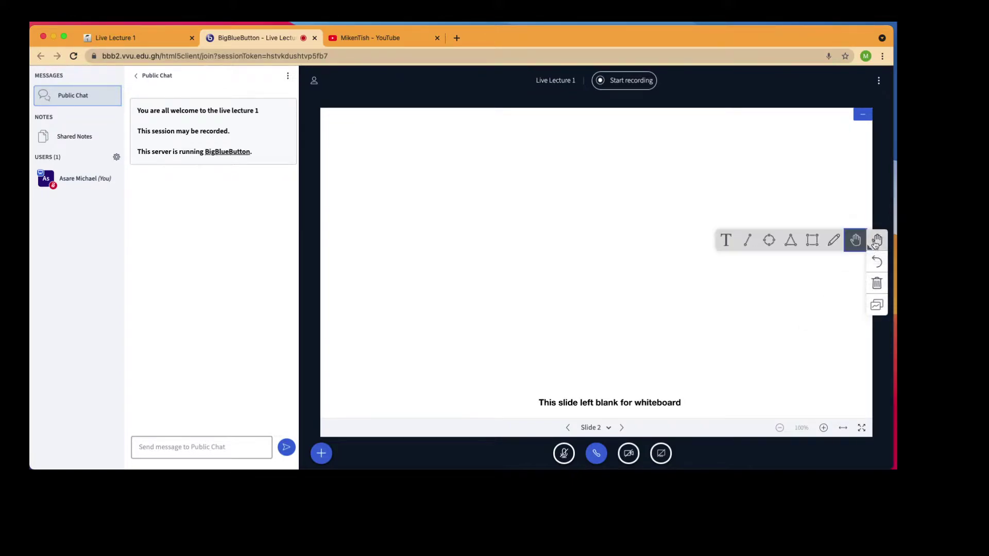
click(833, 240)
mouse_move(606, 221)
mouse_down()
mouse_move(638, 281)
mouse_move(655, 278)
mouse_up()
click(876, 226)
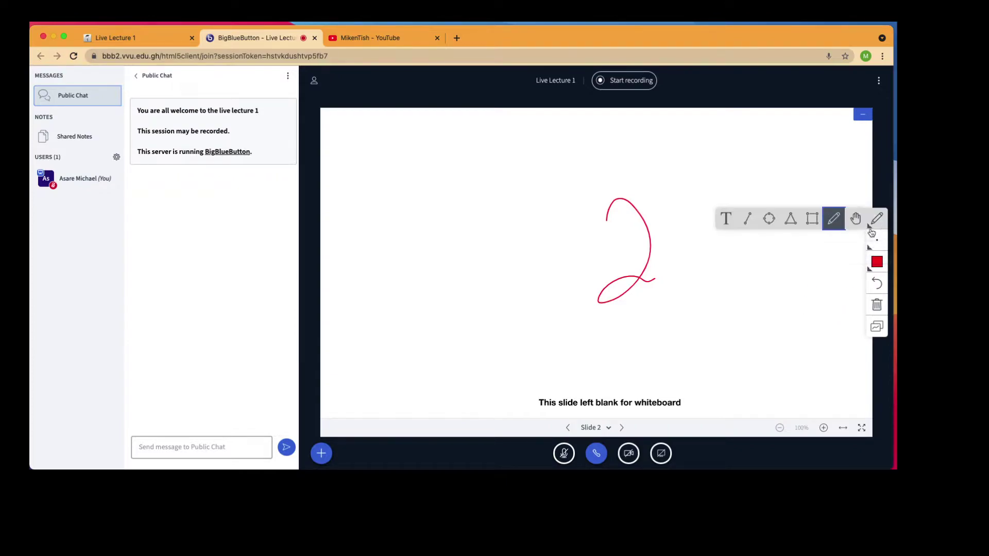
click(812, 218)
drag(462, 188, 546, 236)
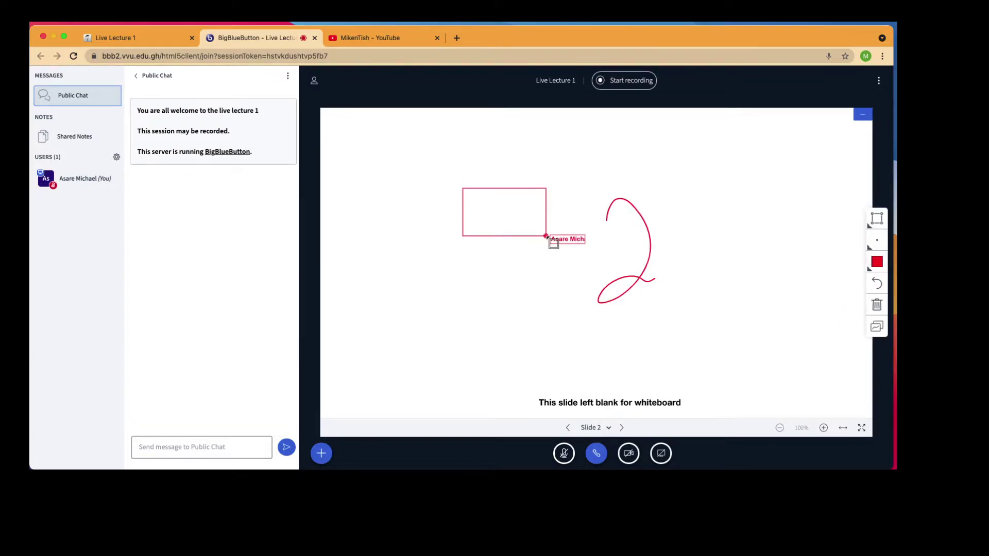
Add a text box reading 'This is just a test drive' to the right of the 2
click(876, 220)
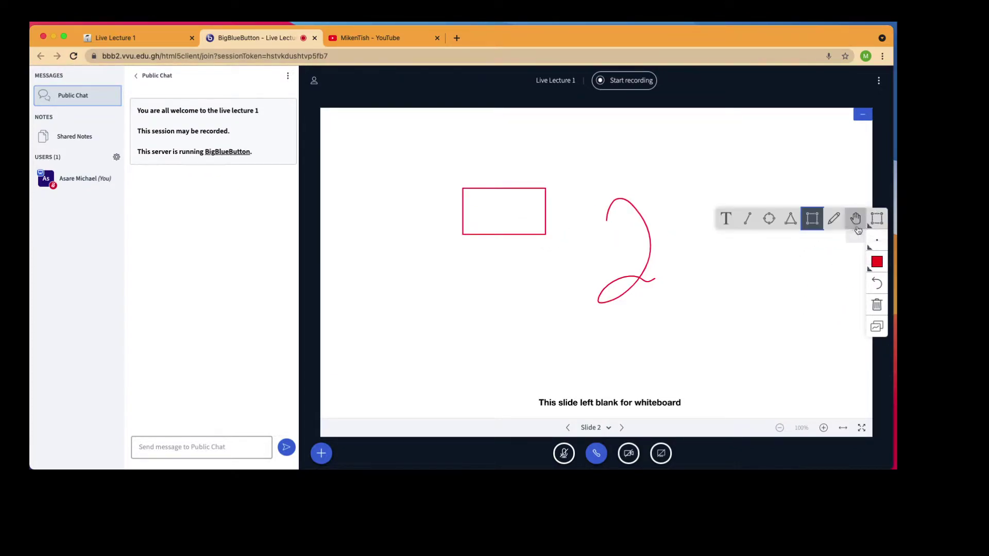
click(728, 219)
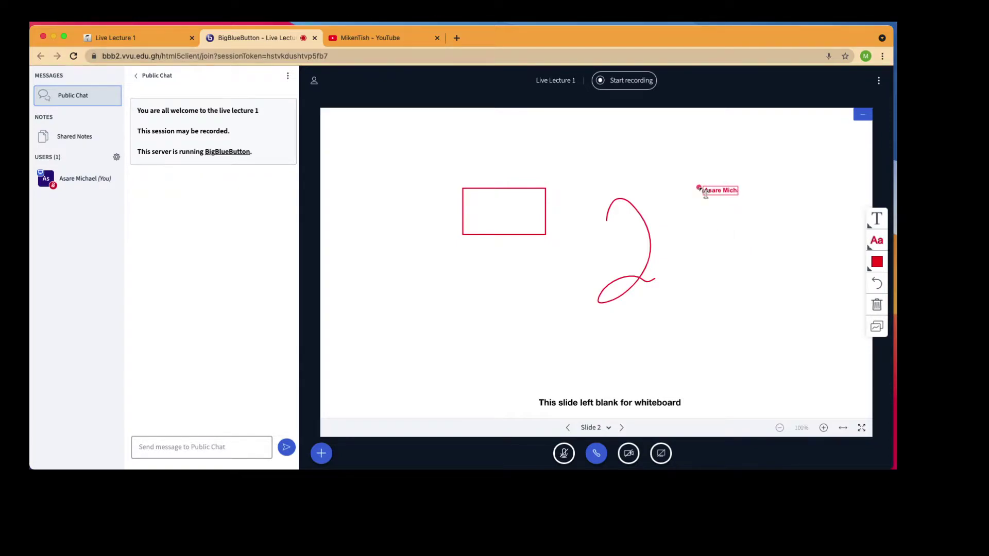
drag(646, 164, 781, 259)
text(This is)
text(just)
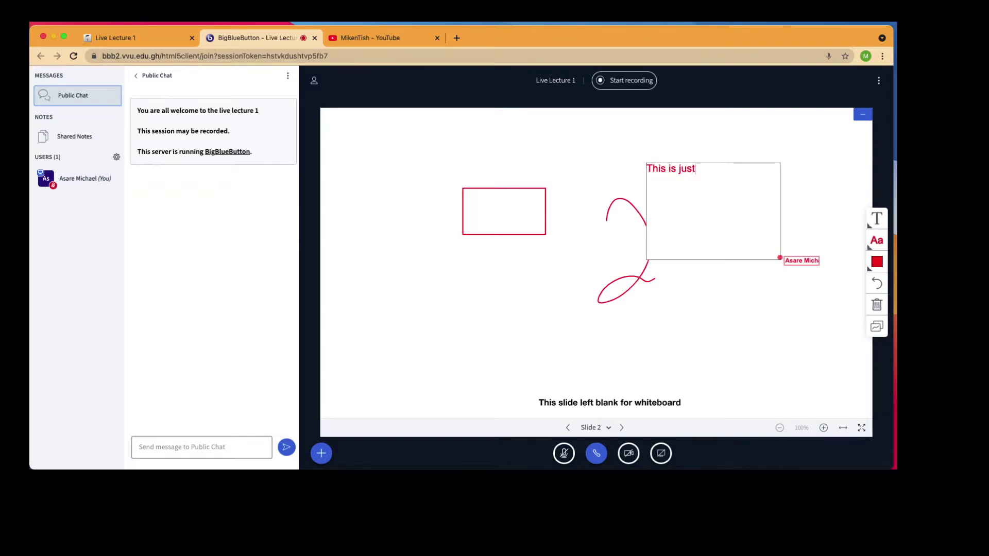
text( a test drive)
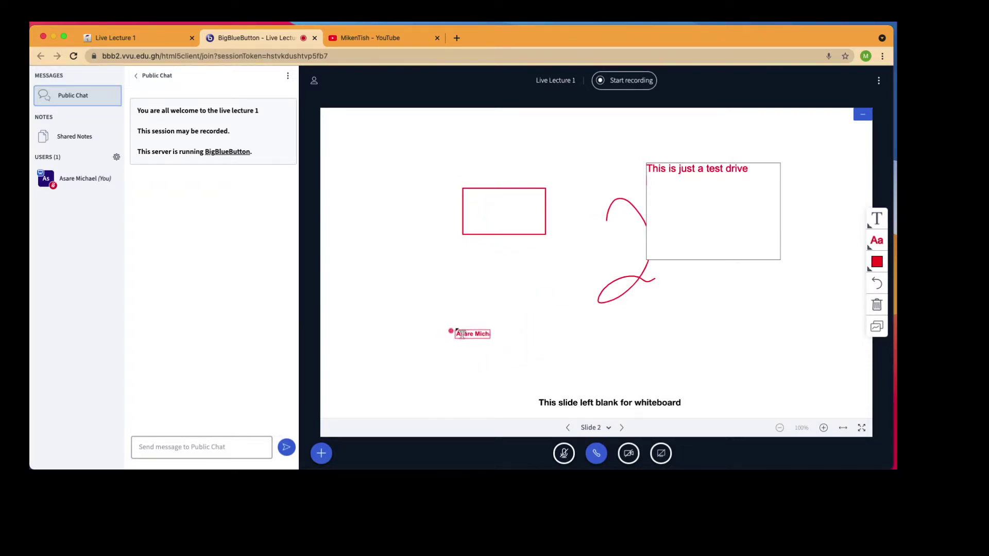
click(625, 87)
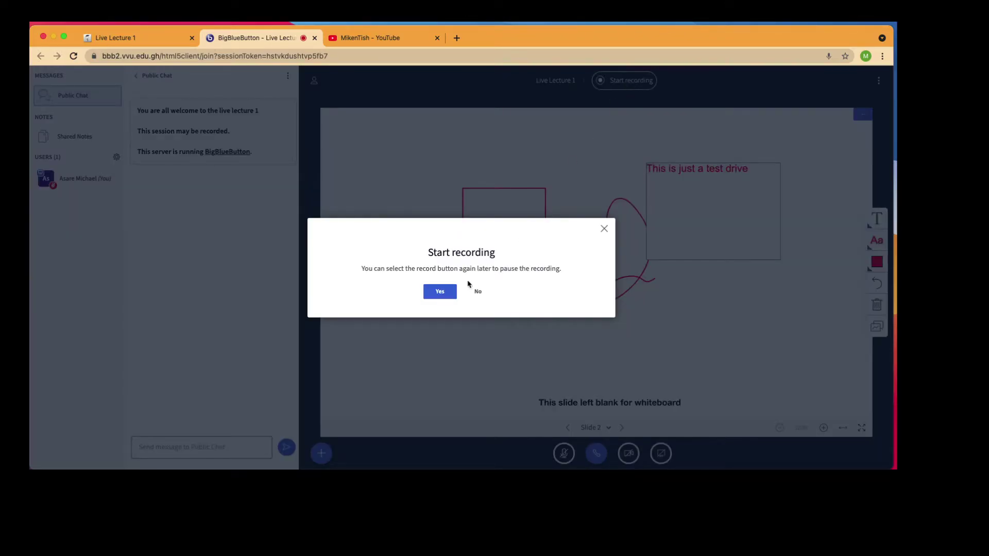
click(605, 230)
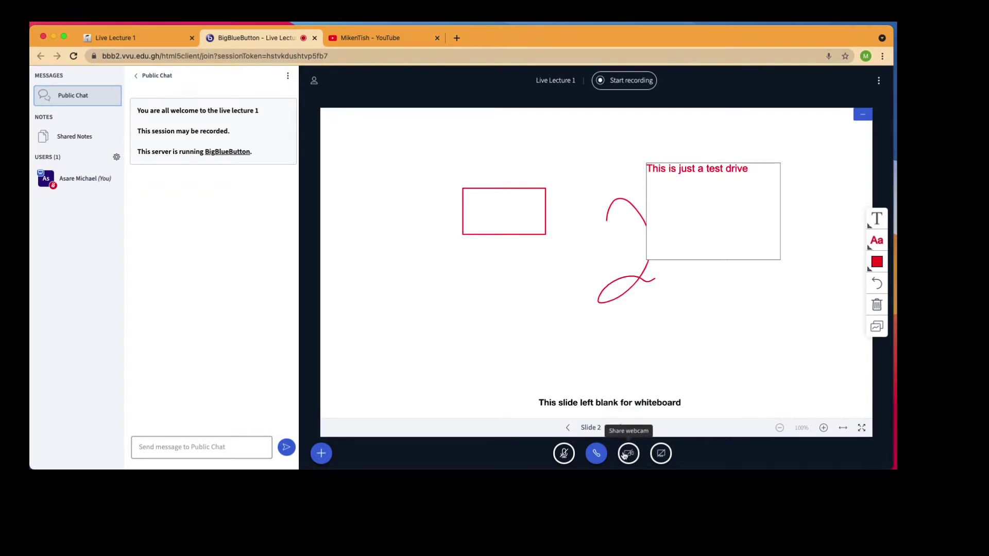
click(565, 453)
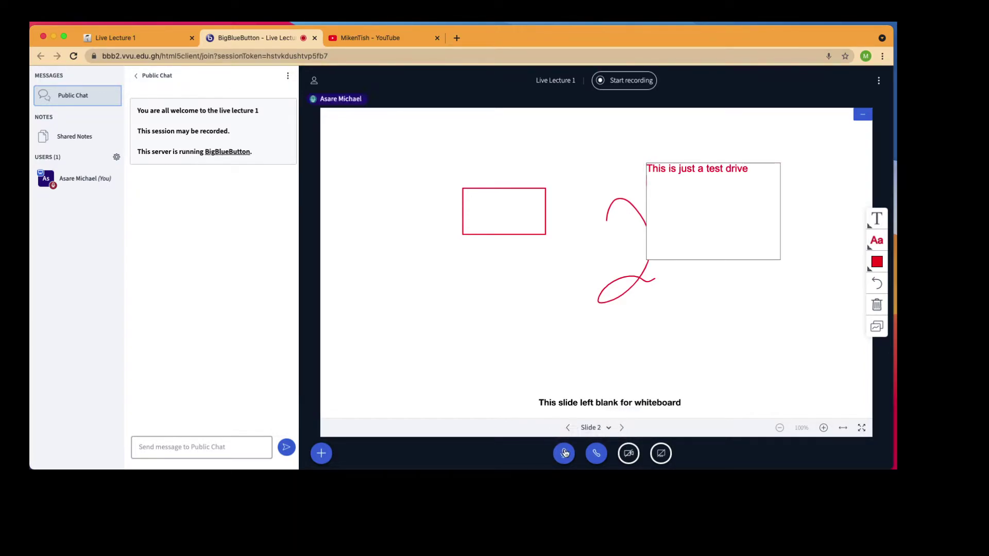
click(564, 455)
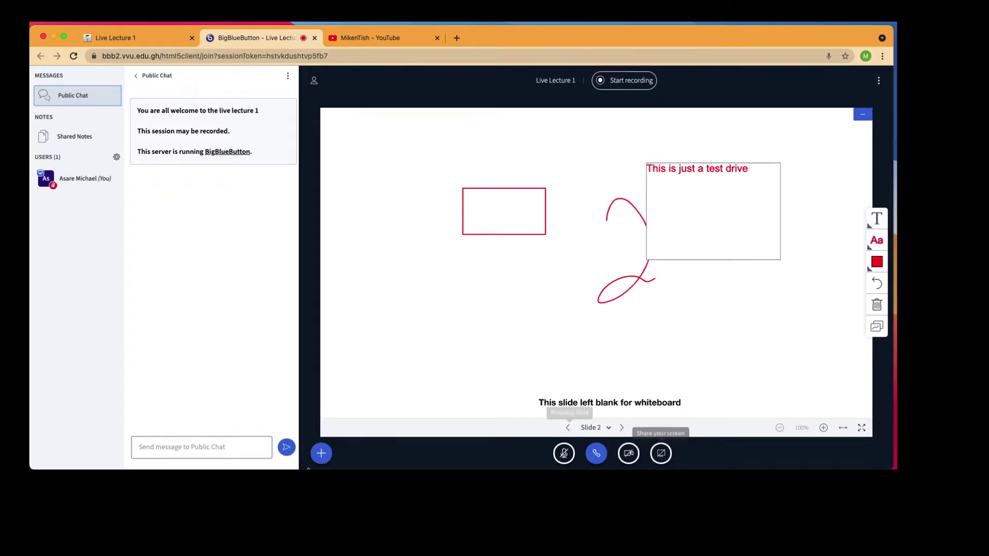
click(321, 453)
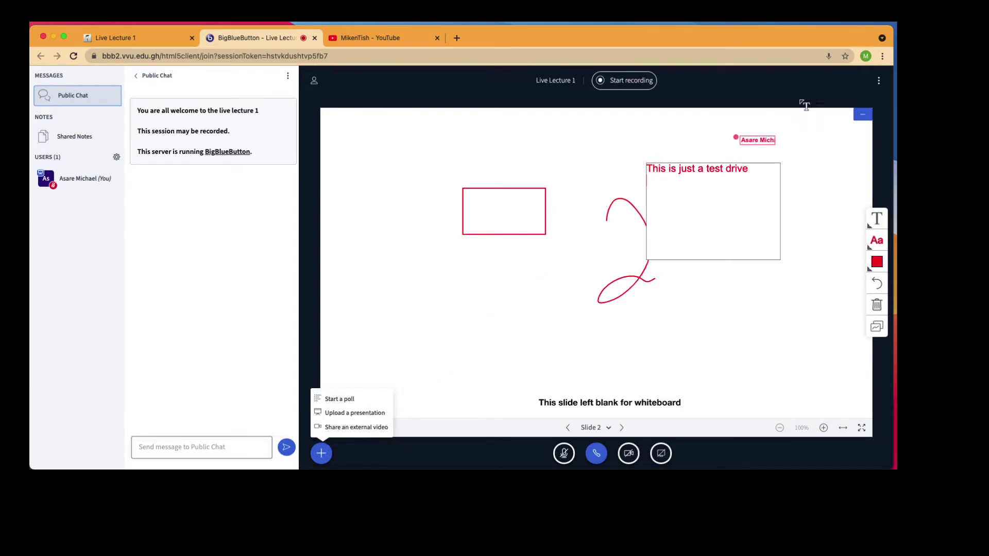
click(823, 164)
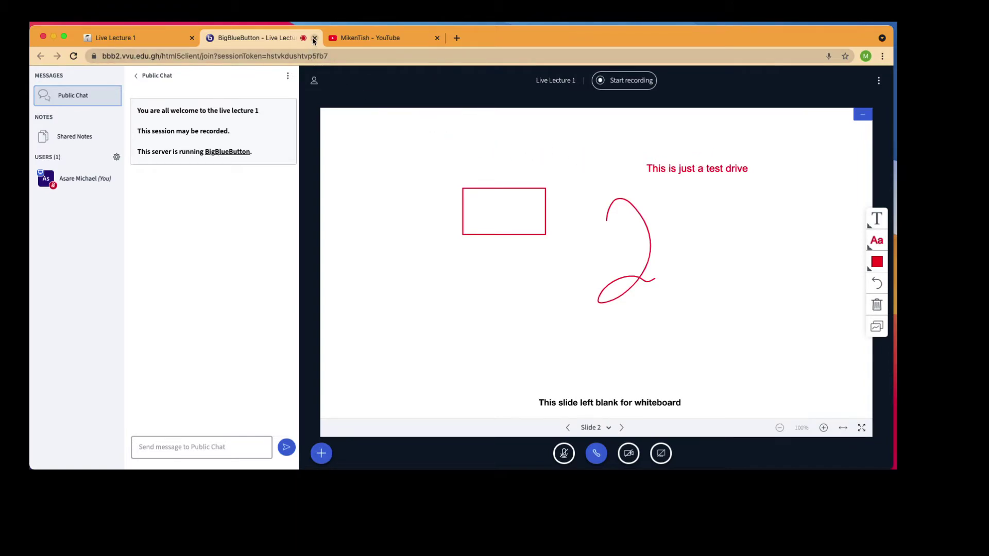
Close the BigBlueButton tab and return to the Teaching with Moodle 101 course page
click(314, 38)
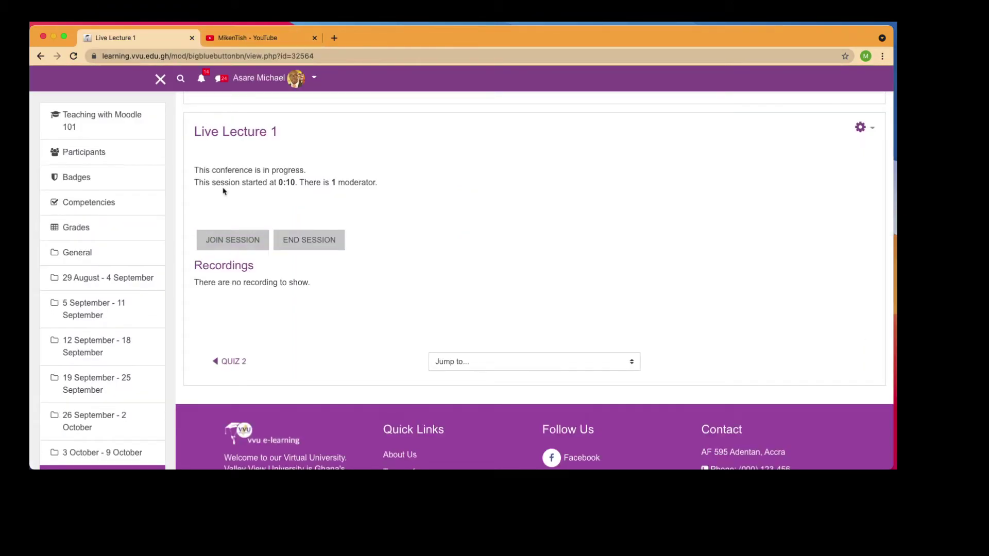
scroll(224, 191, up, 3)
click(344, 200)
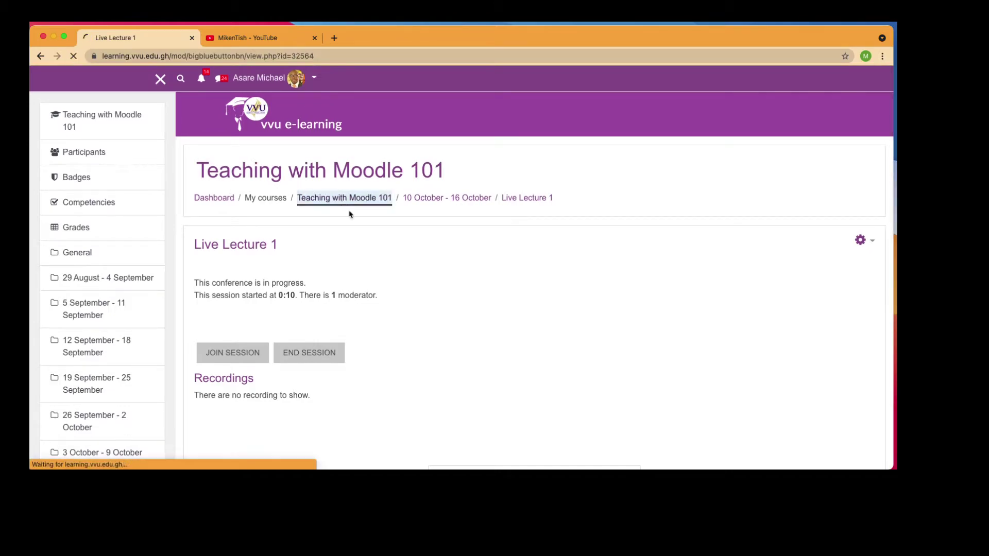
Start a new Google Meet for Moodle activity in the 10 October - 16 October week
scroll(407, 345, down, 3)
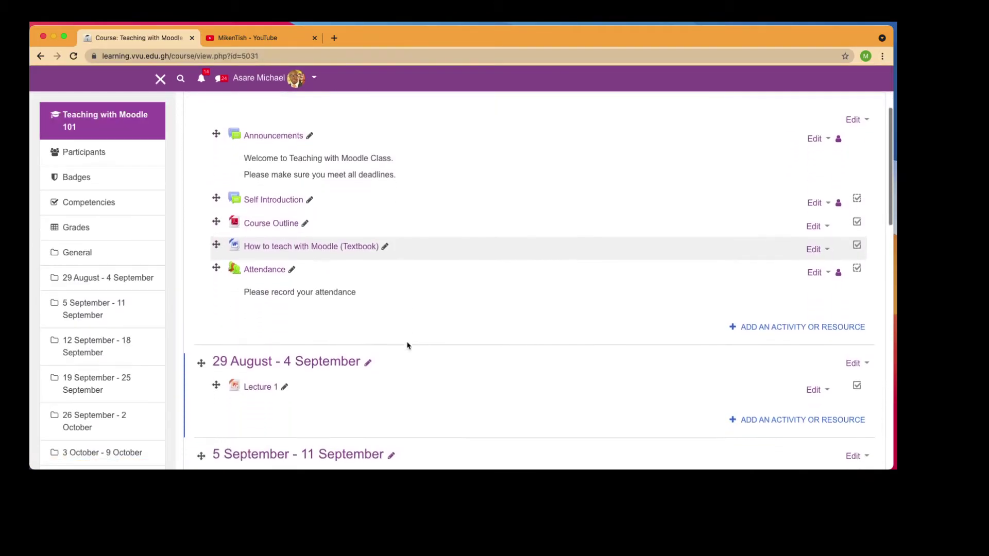
scroll(546, 350, down, 2)
scroll(771, 321, down, 6)
scroll(771, 320, down, 8)
click(802, 197)
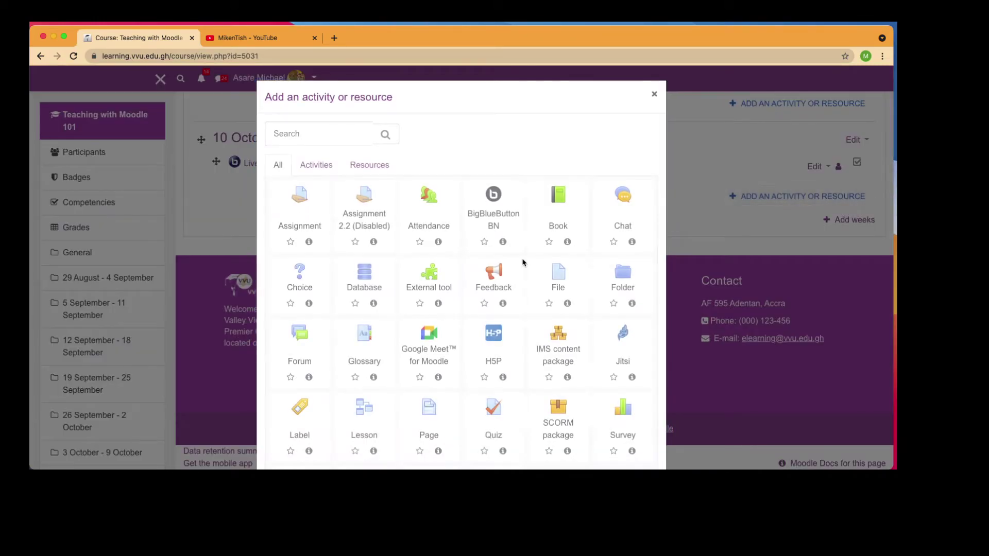
click(433, 340)
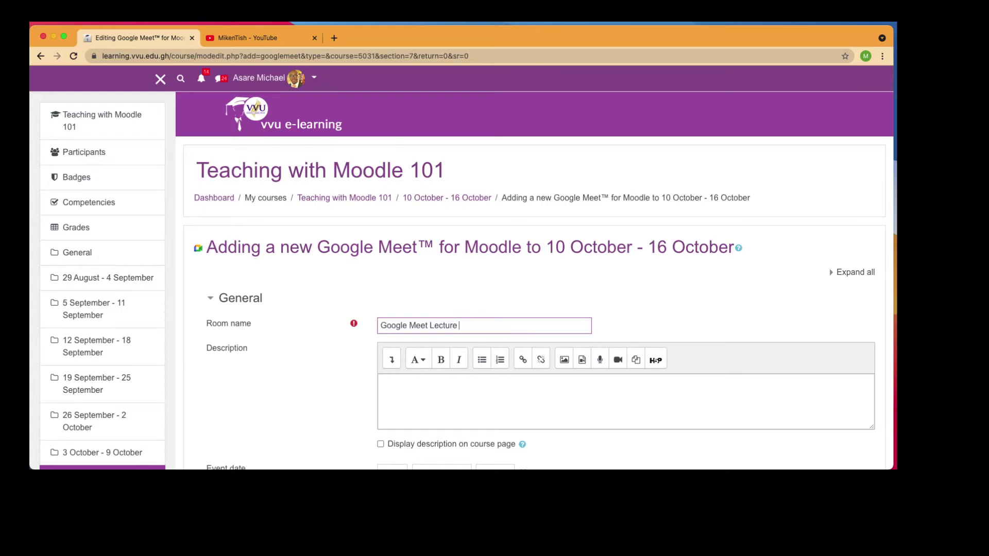
Turn on repeating the event date, recurring every Monday
scroll(460, 376, down, 3)
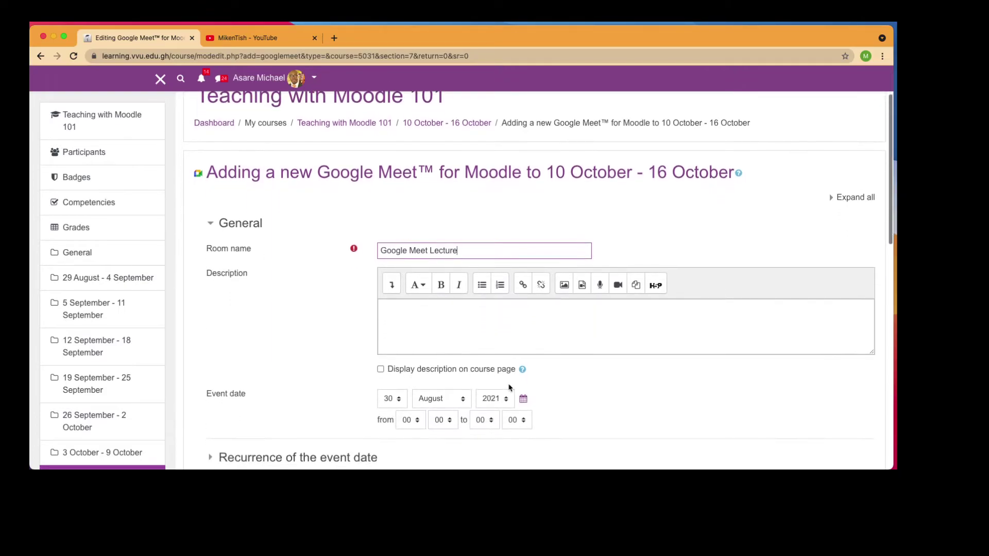
scroll(460, 376, down, 3)
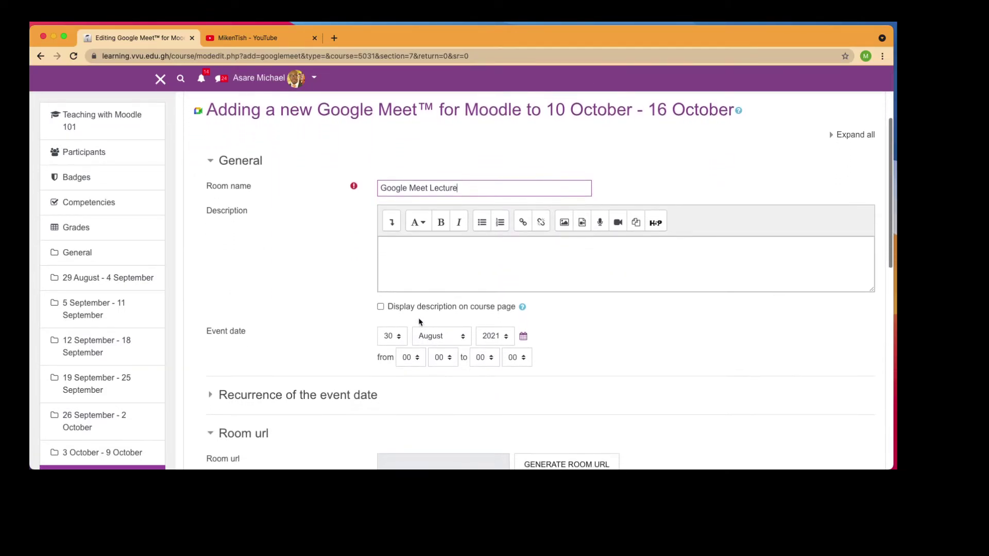
scroll(420, 313, down, 3)
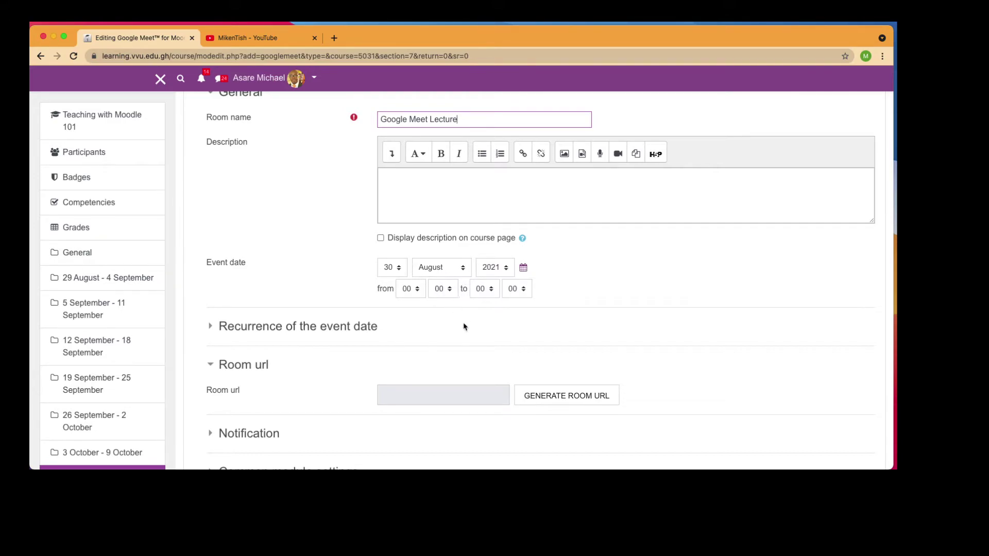
scroll(466, 330, down, 2)
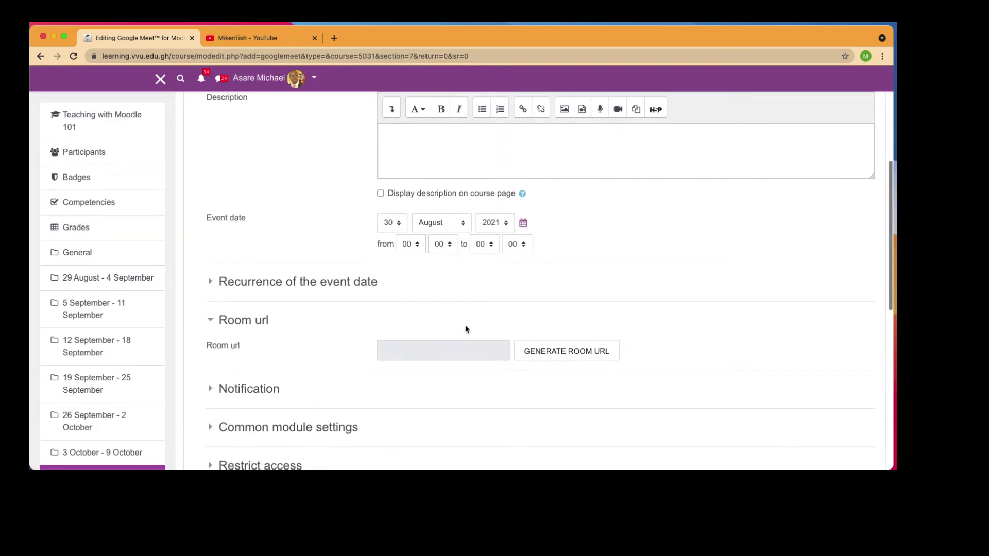
click(325, 283)
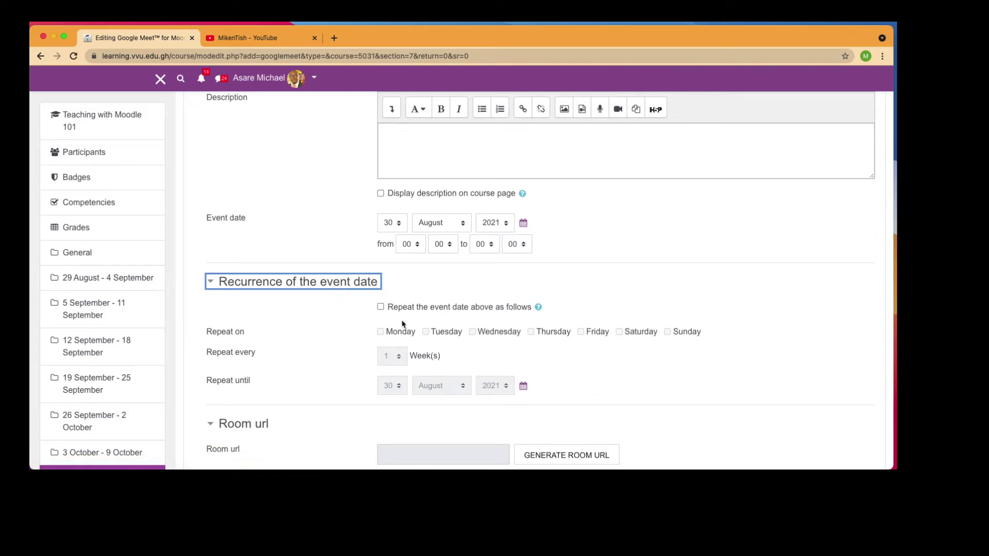
click(380, 307)
click(380, 331)
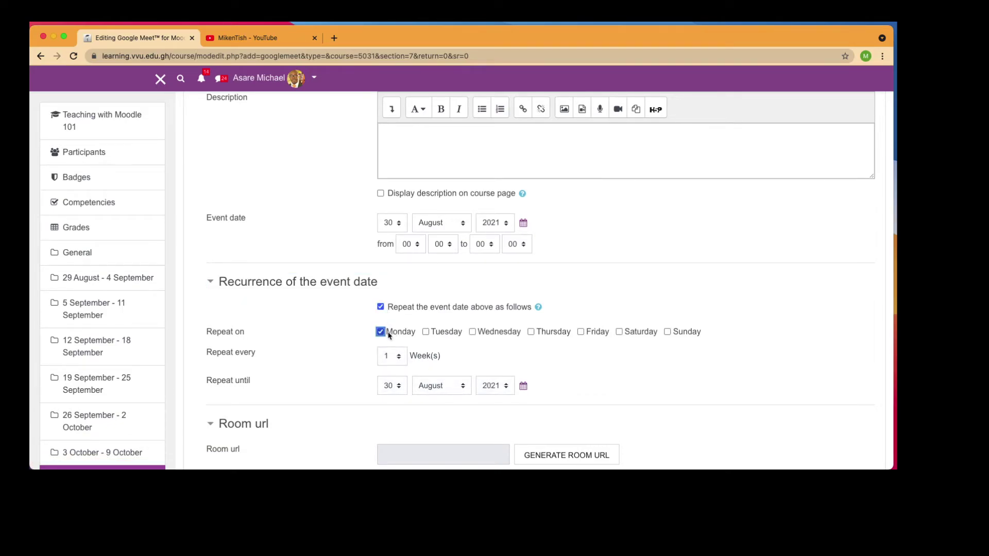
Set the event time to run from 07:00 to 09:30
click(421, 245)
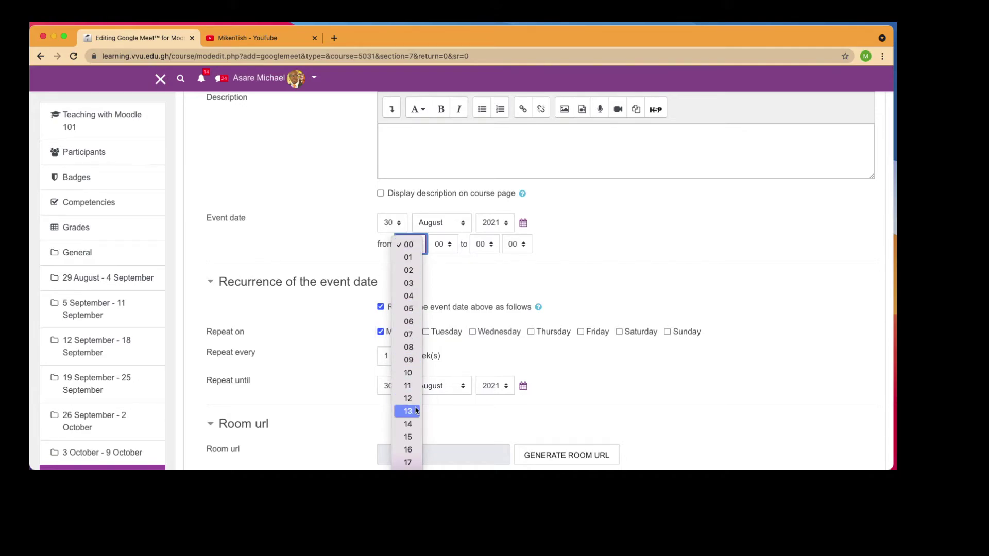
click(408, 334)
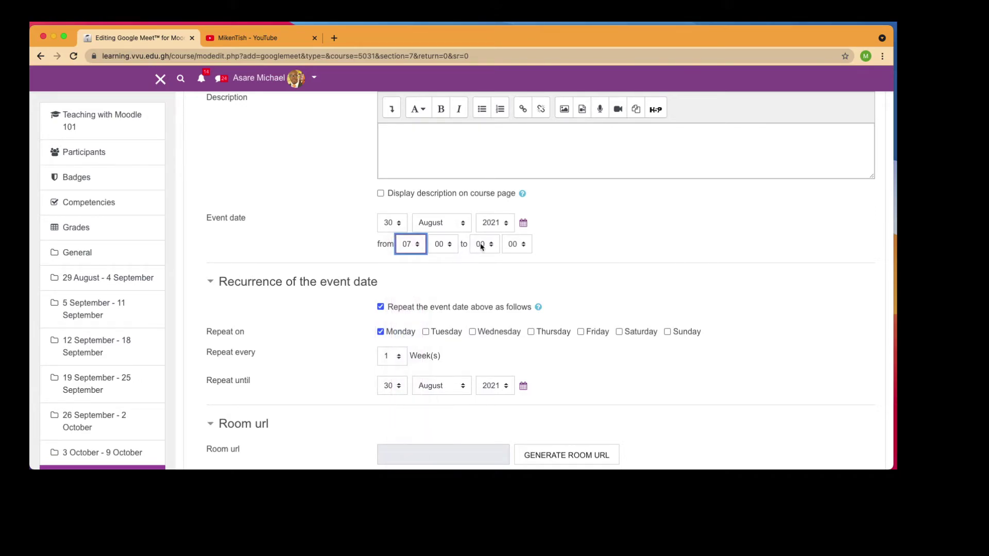
click(482, 246)
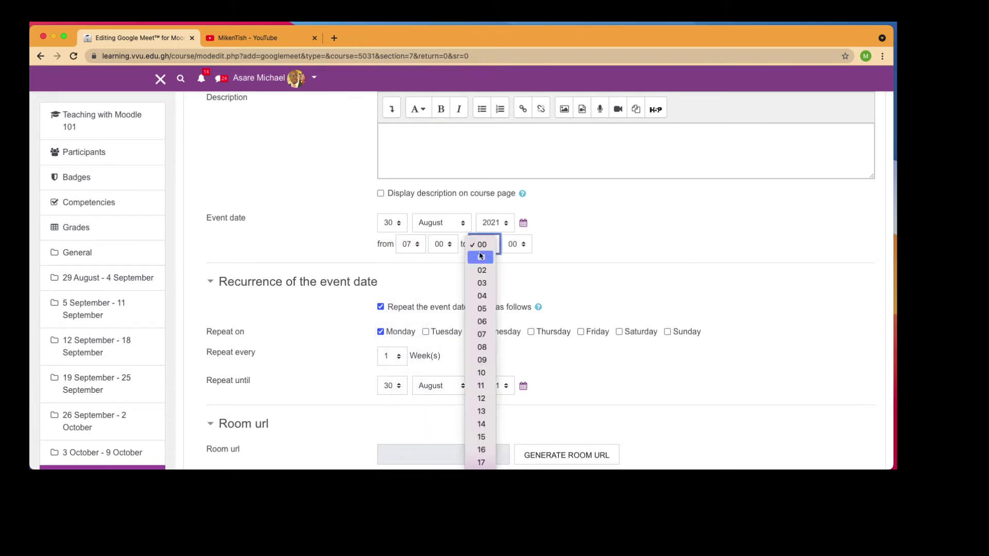
click(489, 366)
click(520, 246)
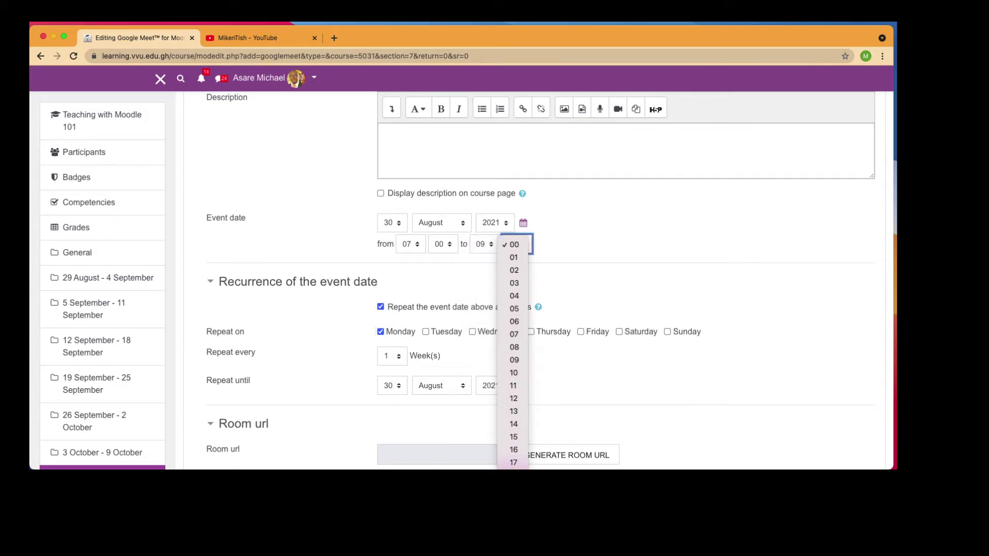
scroll(531, 434, down, 3)
scroll(517, 407, down, 3)
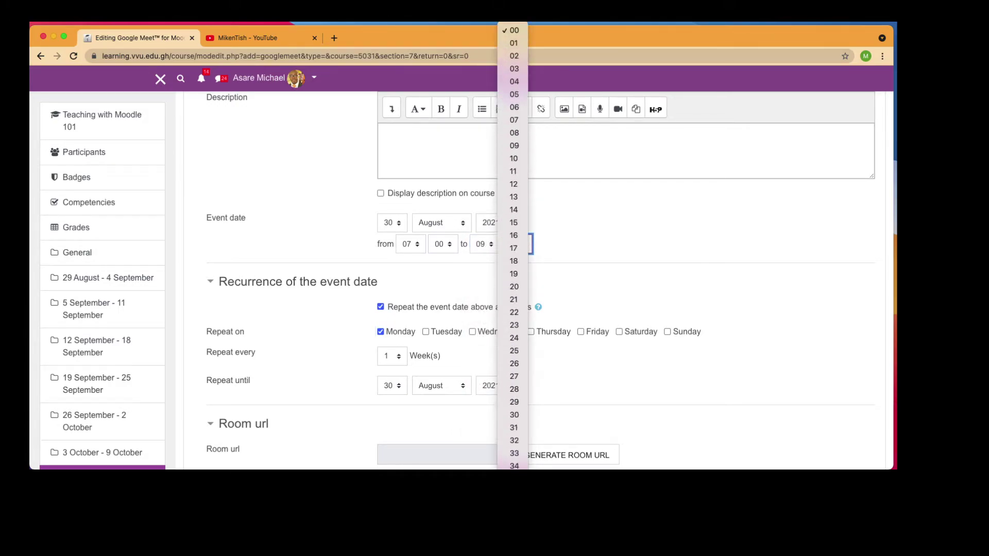
click(518, 403)
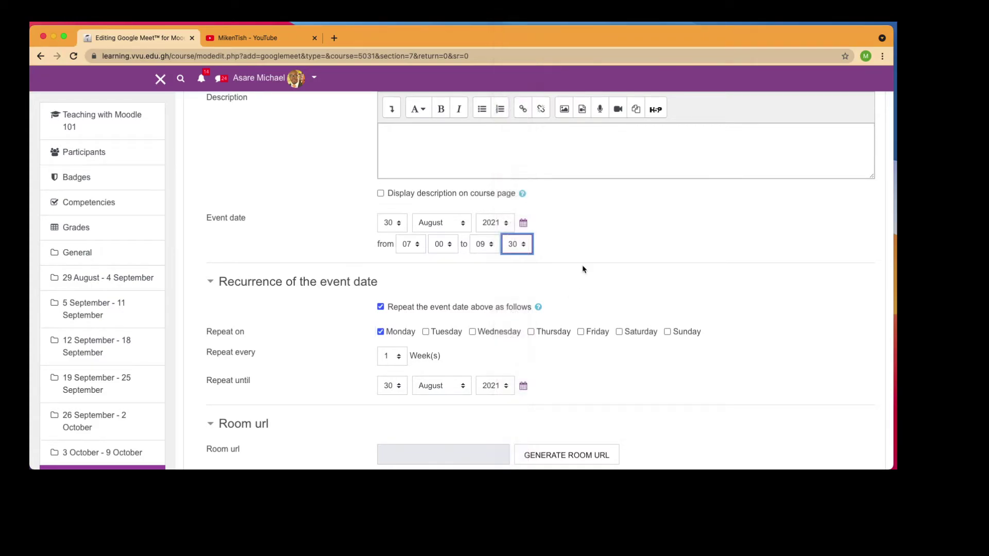
click(583, 266)
Make the repetition end in December 2021 and generate the Google Meet room URL
scroll(363, 344, down, 3)
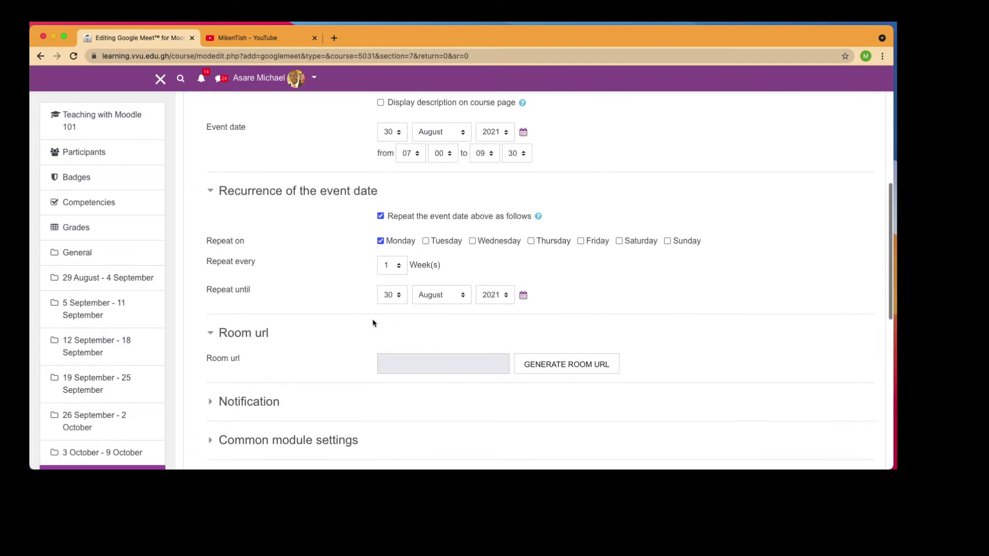
scroll(373, 323, down, 3)
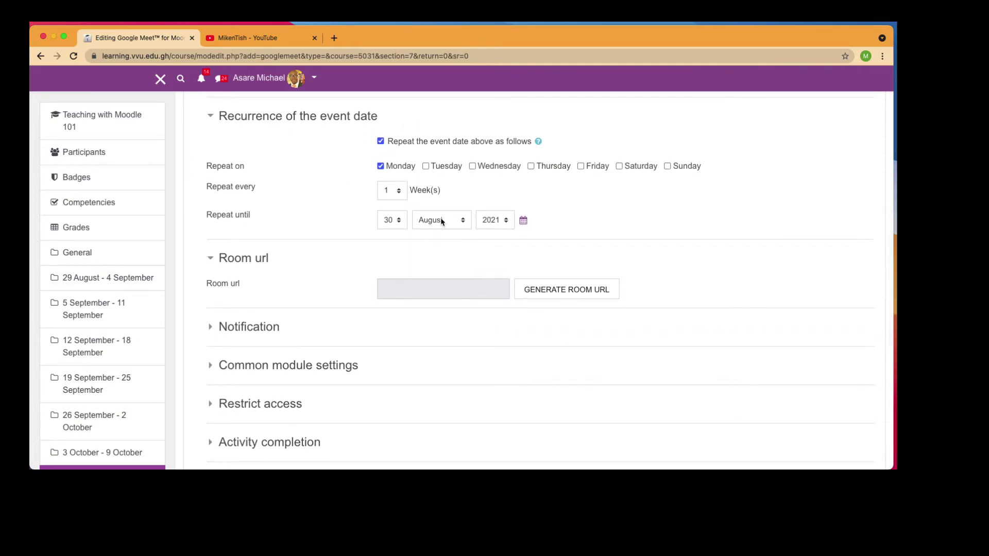
click(442, 221)
click(440, 271)
scroll(450, 353, down, 2)
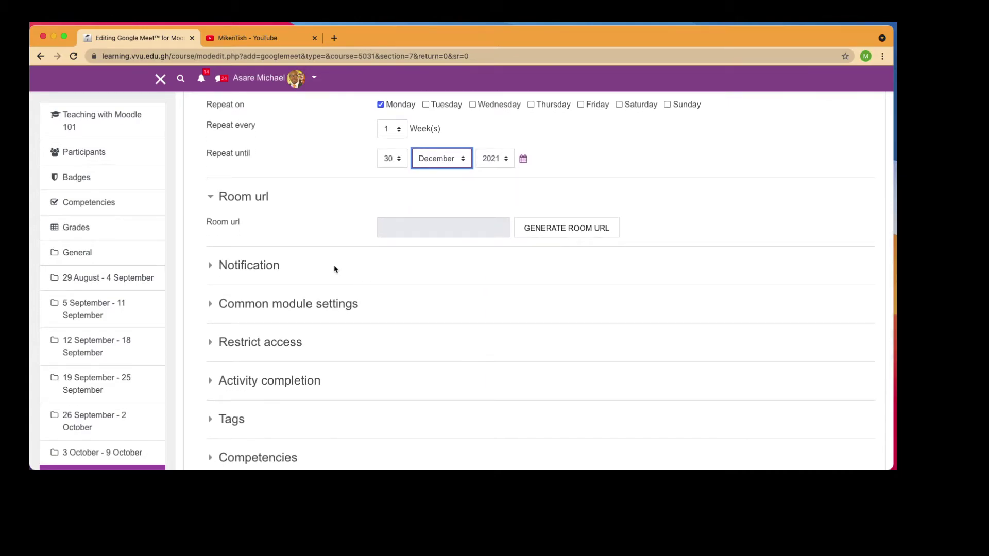
click(329, 227)
click(547, 230)
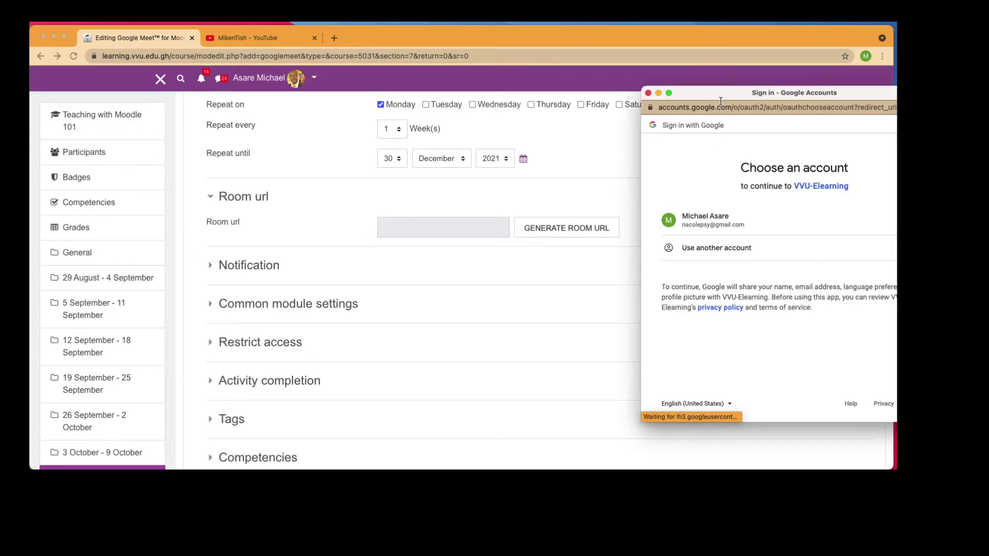
Try the listed personal Google account, dismiss the authorization error, and request the room link again
drag(722, 101, 606, 101)
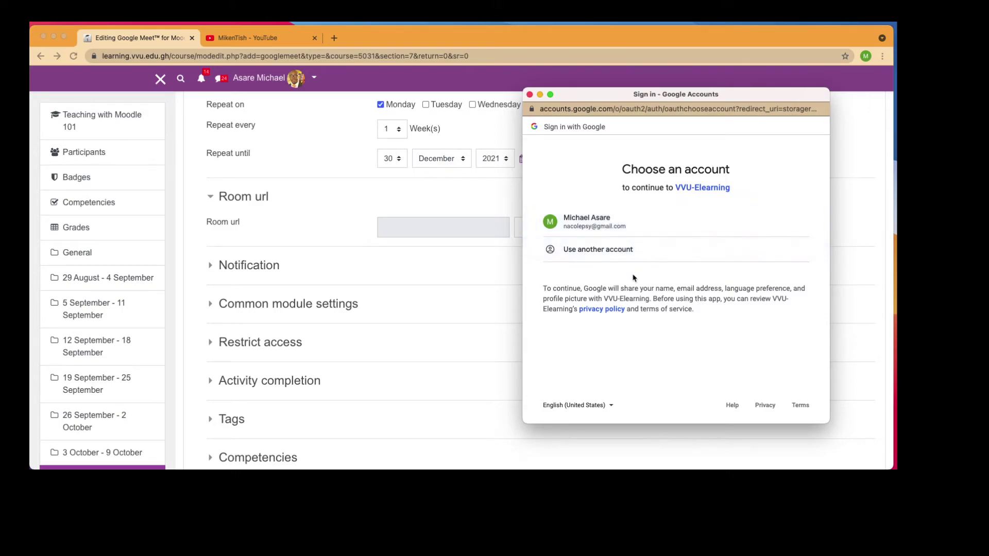
click(621, 226)
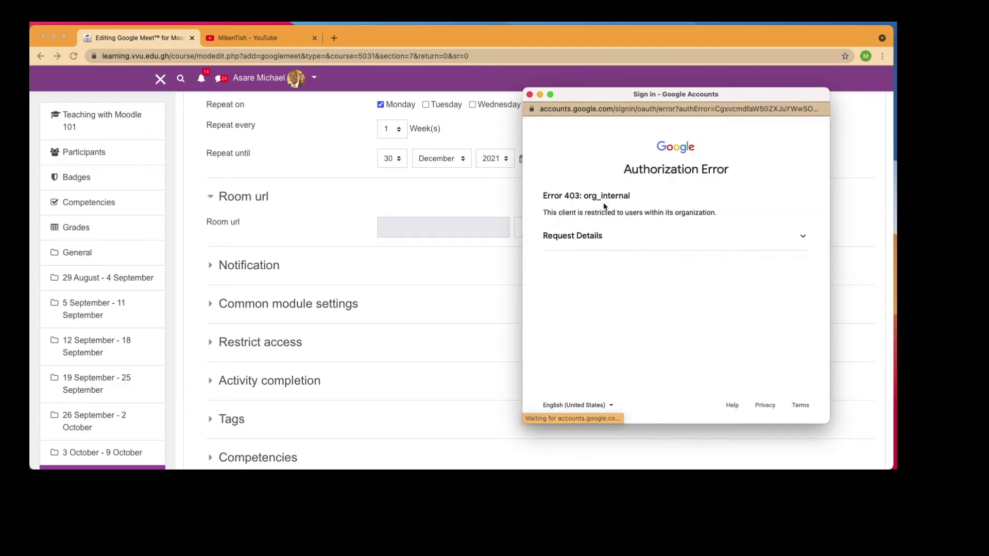
click(530, 95)
click(551, 231)
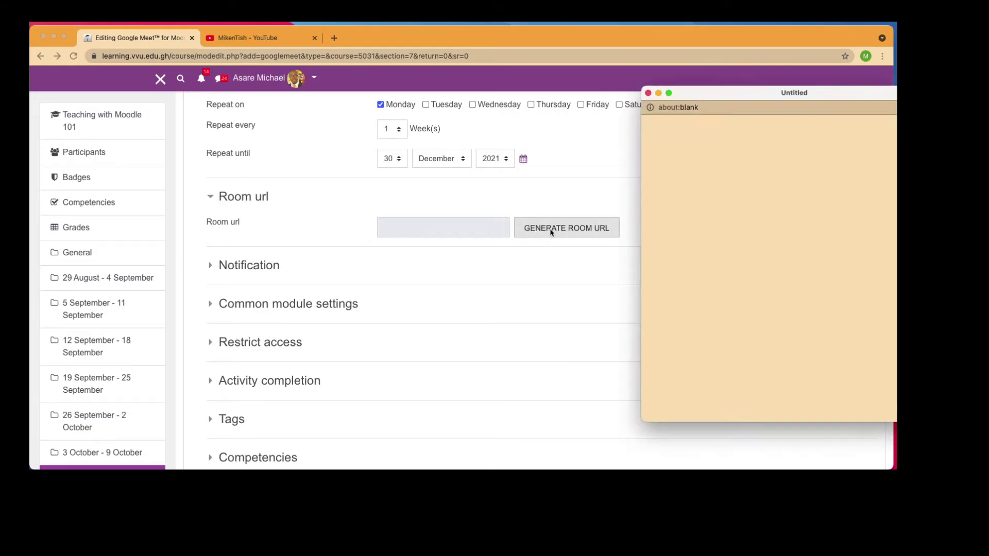
Sign in with the university Google account's email and password and approve 2-Step Verification
drag(724, 101, 592, 73)
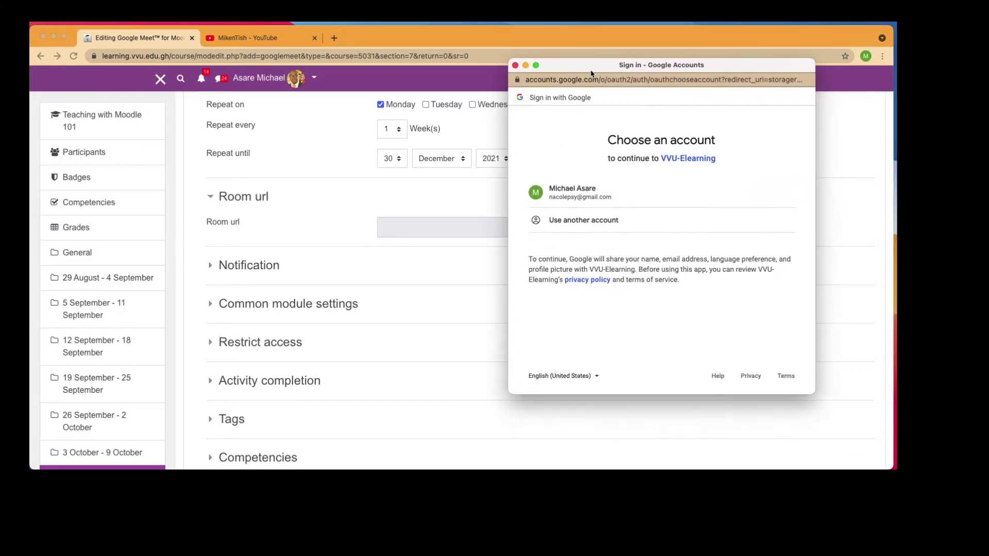
click(583, 221)
click(594, 192)
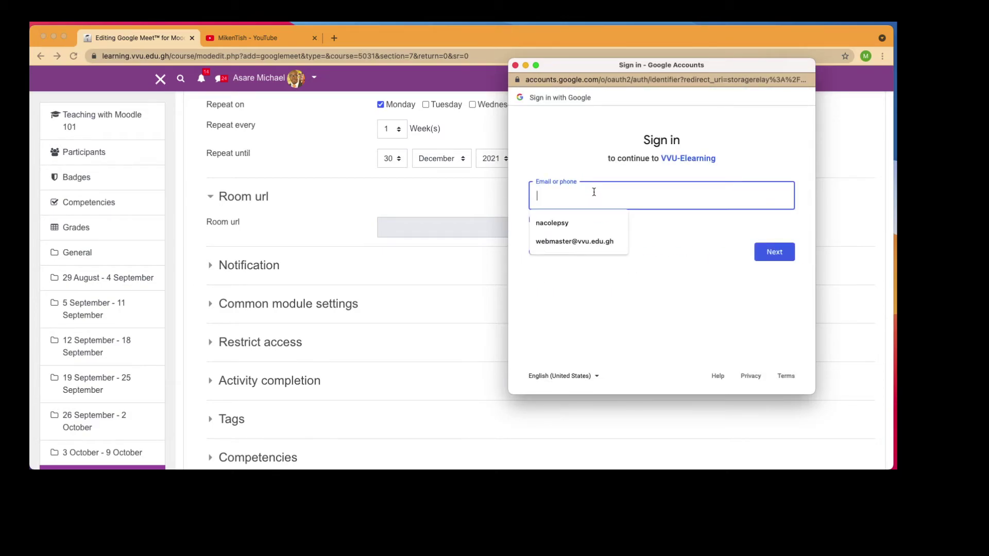
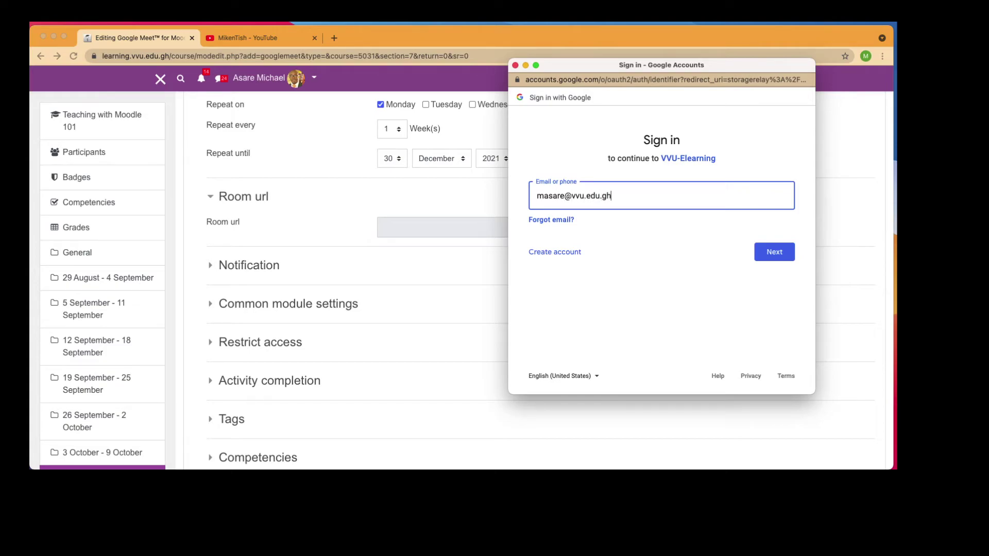
click(774, 251)
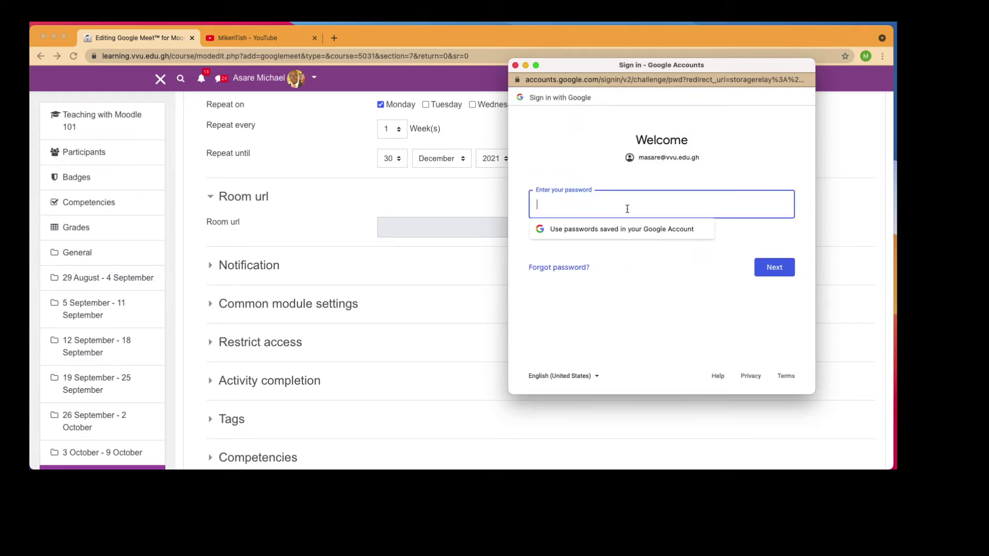
text(•)
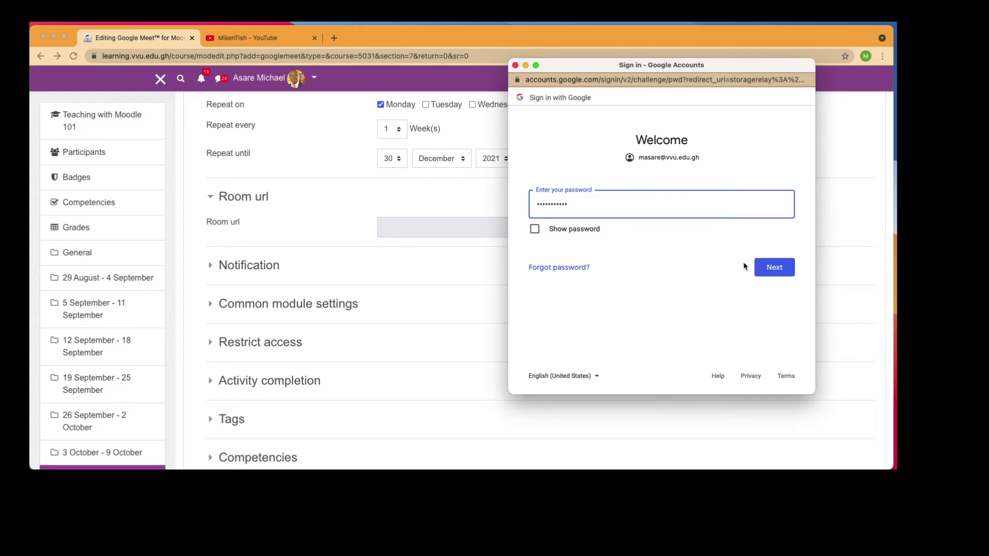
click(762, 265)
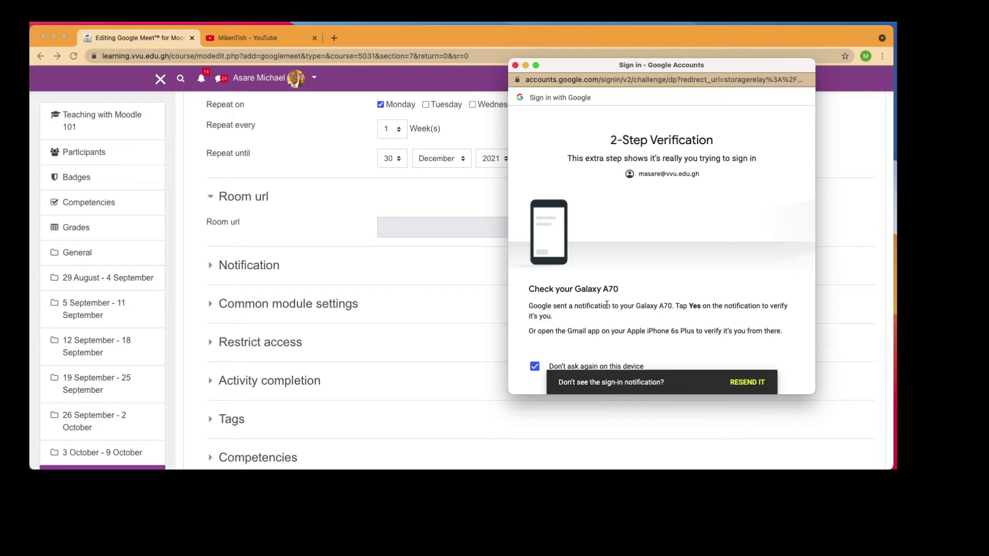
drag(584, 59, 987, 288)
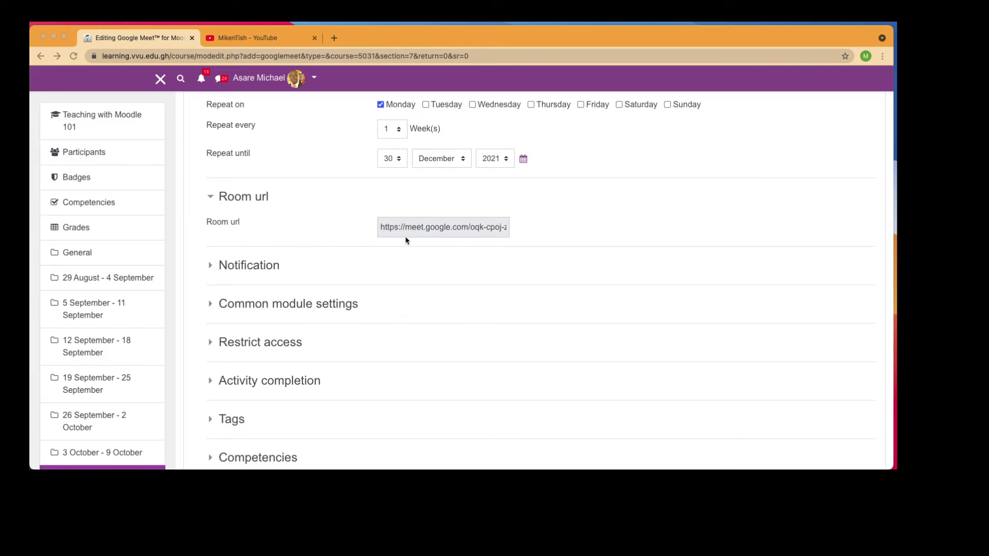
Copy the generated Google Meet room URL
double_click(446, 227)
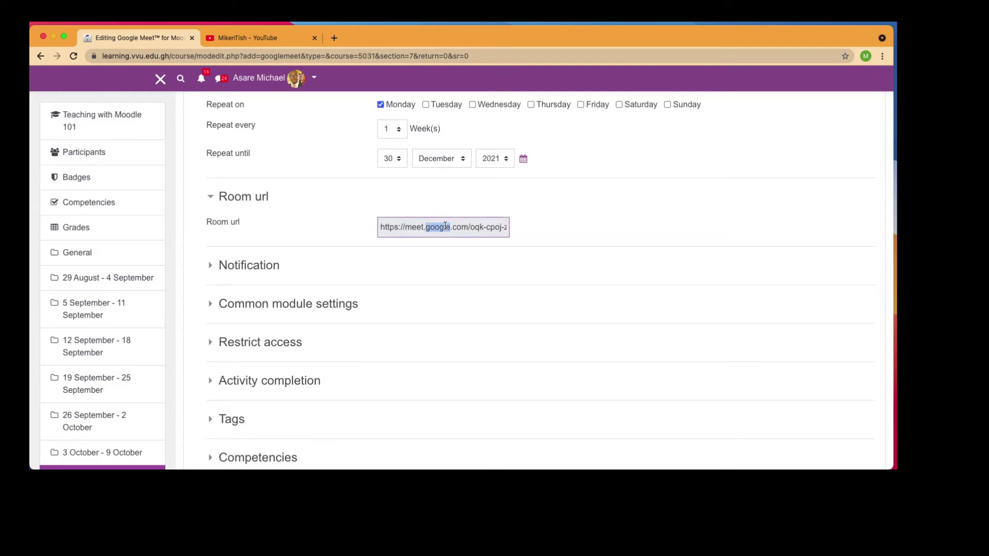
key(super+a)
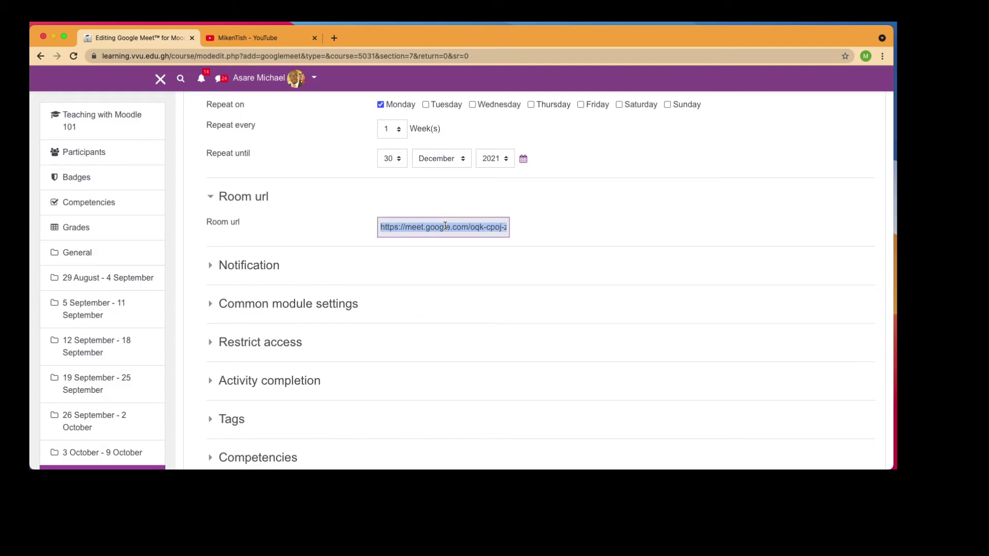
right_click(445, 227)
click(428, 229)
Tick 'Send notification to the student' and save the activity back to the course
scroll(455, 284, down, 3)
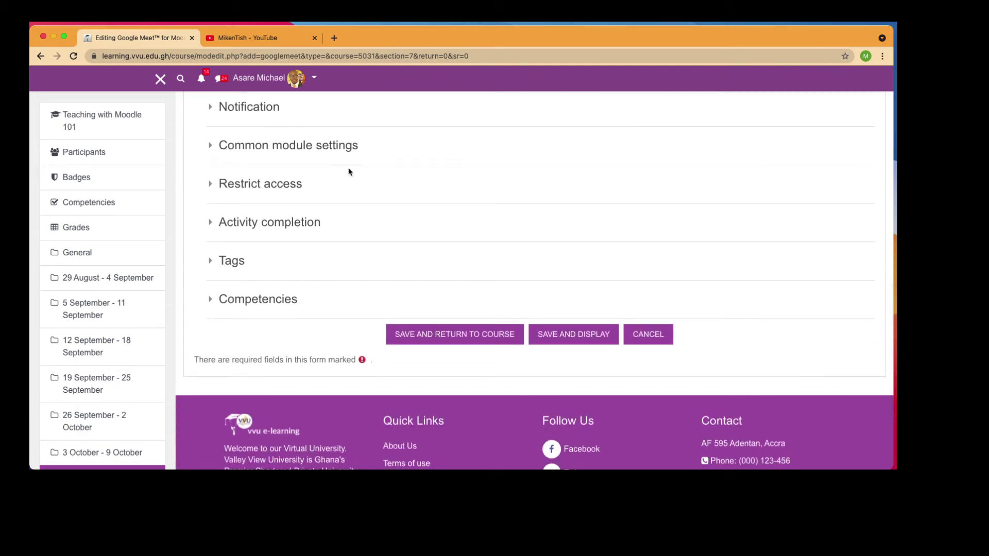
click(247, 108)
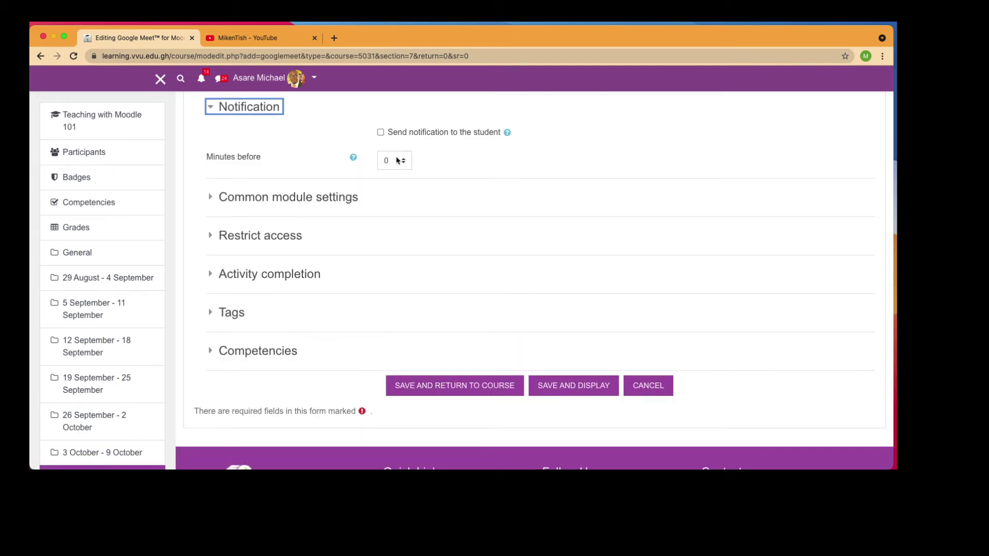
click(412, 138)
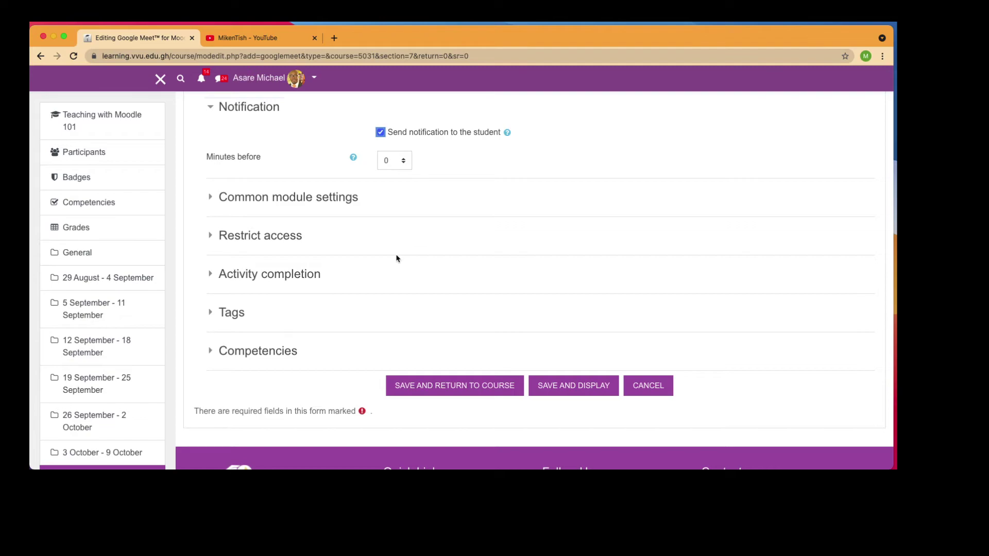
click(459, 390)
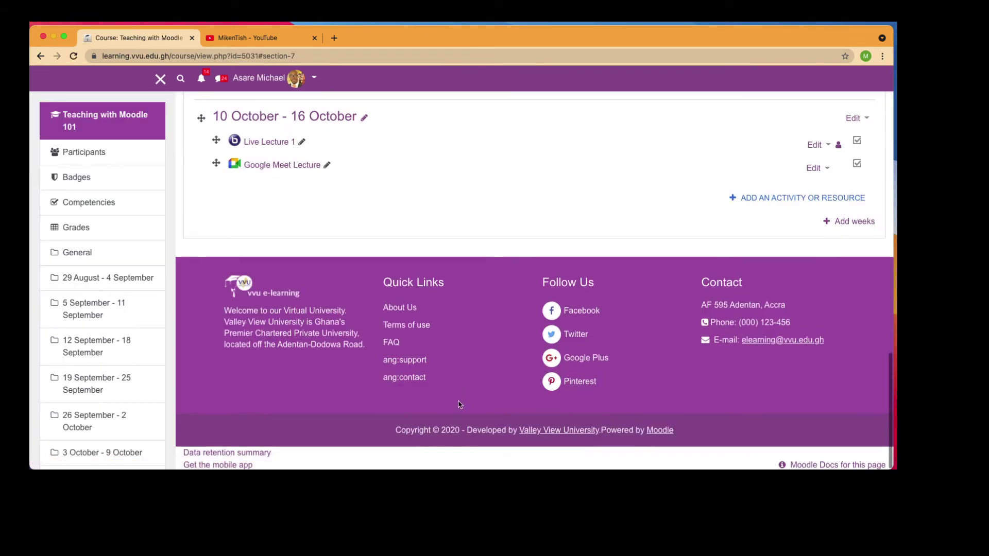
Open Google Meet Lecture from the 10–16 October week to review its Monday 07:00–09:30 sessions
scroll(460, 405, up, 2)
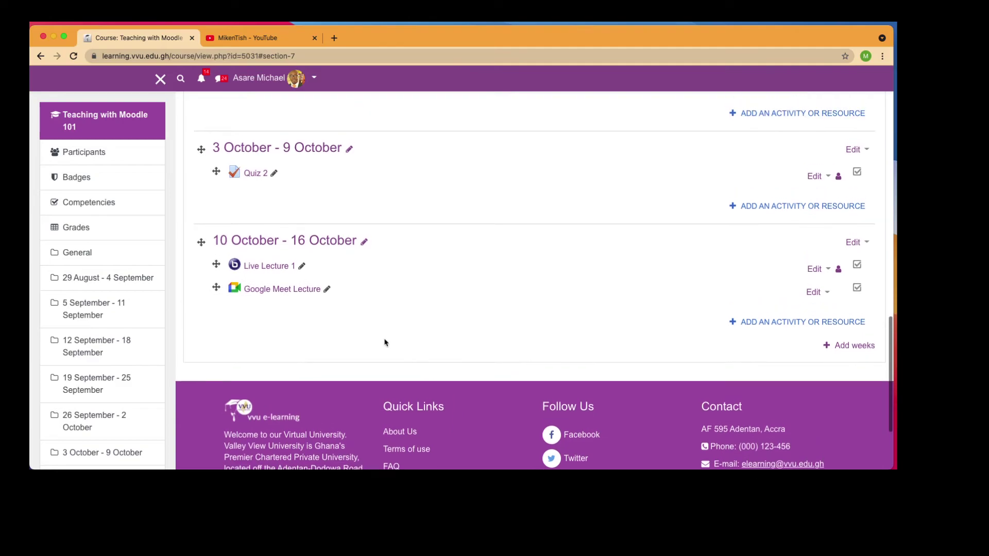
click(287, 293)
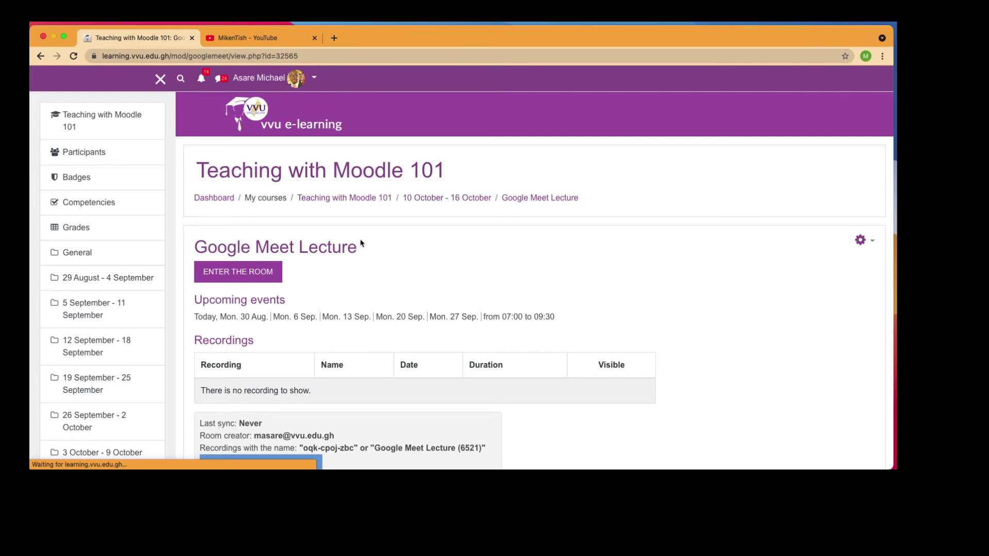
scroll(361, 243, down, 3)
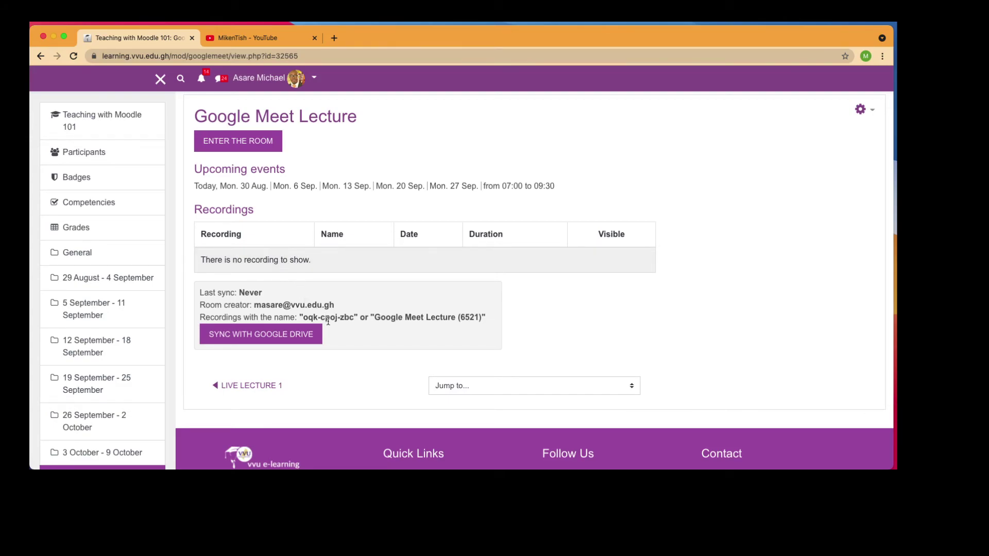
scroll(357, 289, up, 3)
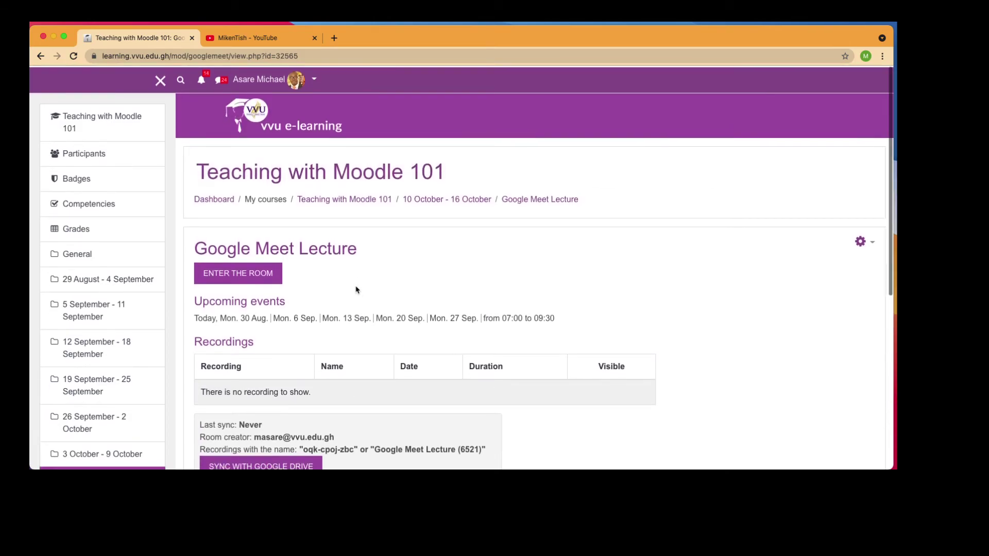
scroll(357, 289, down, 6)
scroll(356, 286, up, 10)
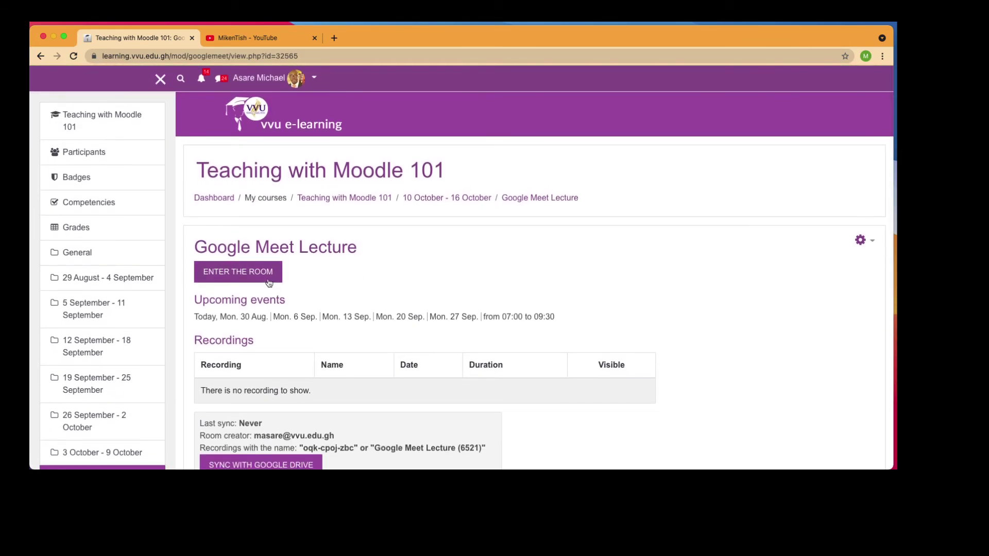
Launch the Meet room for the lecture with microphone and camera turned off
click(267, 281)
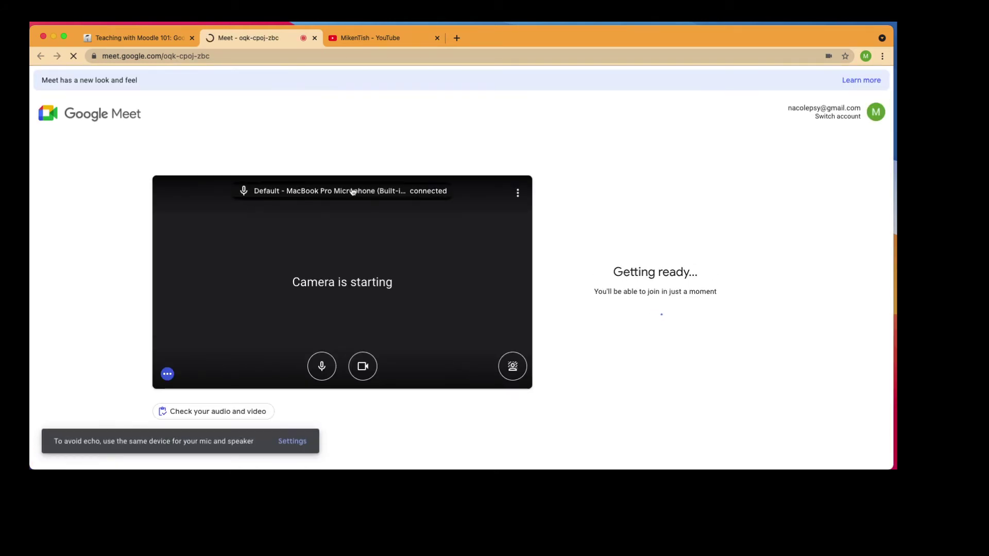
click(322, 366)
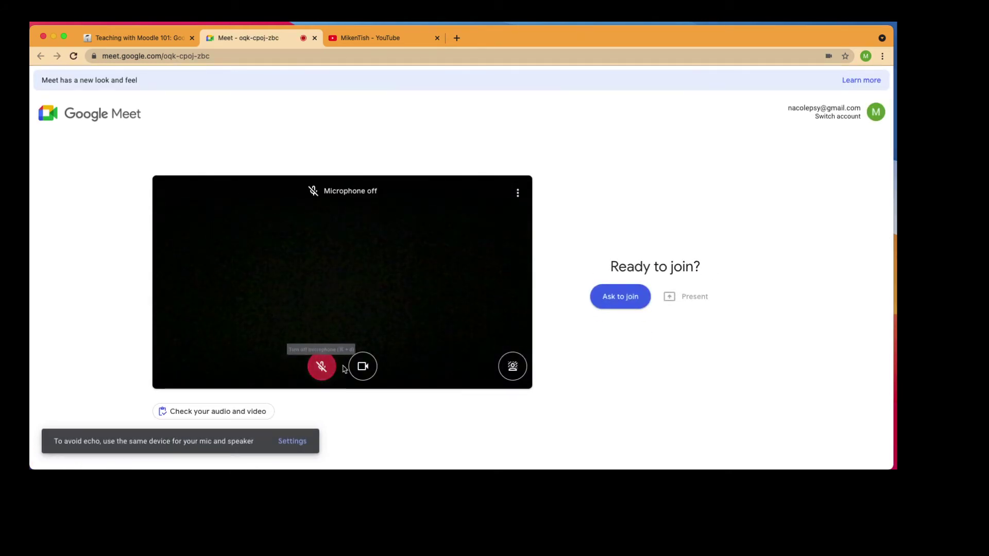
click(364, 372)
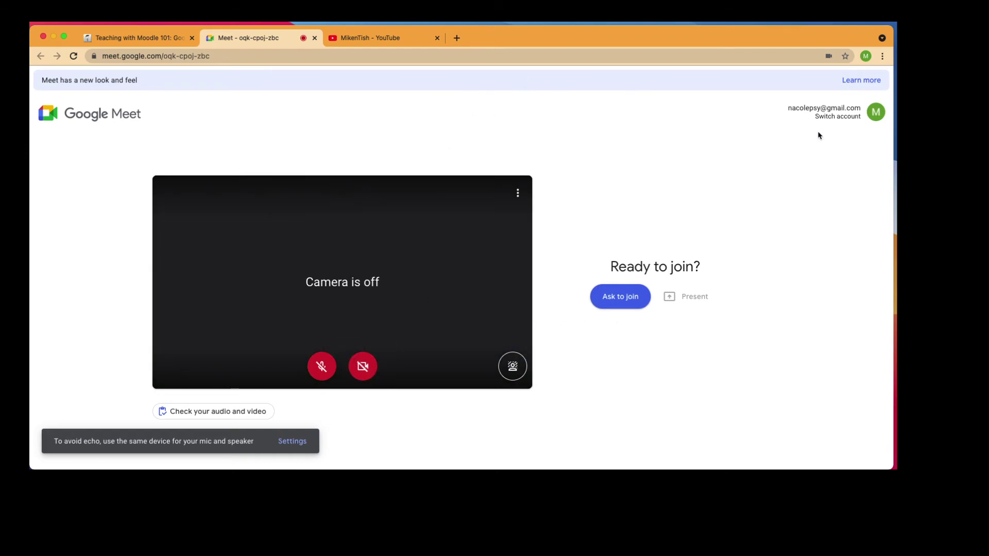
Switch the Meet sign-in to the saved university Google account
click(851, 119)
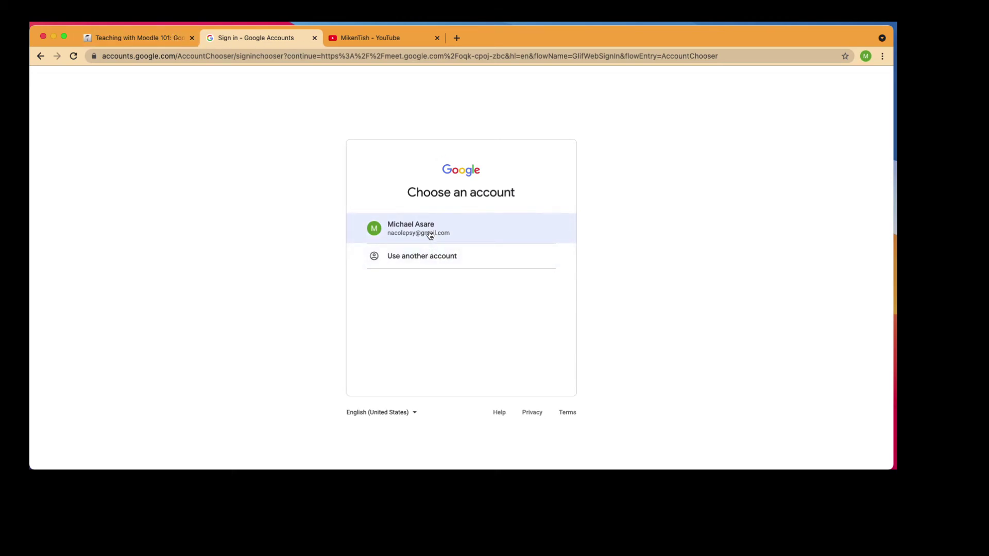
click(440, 256)
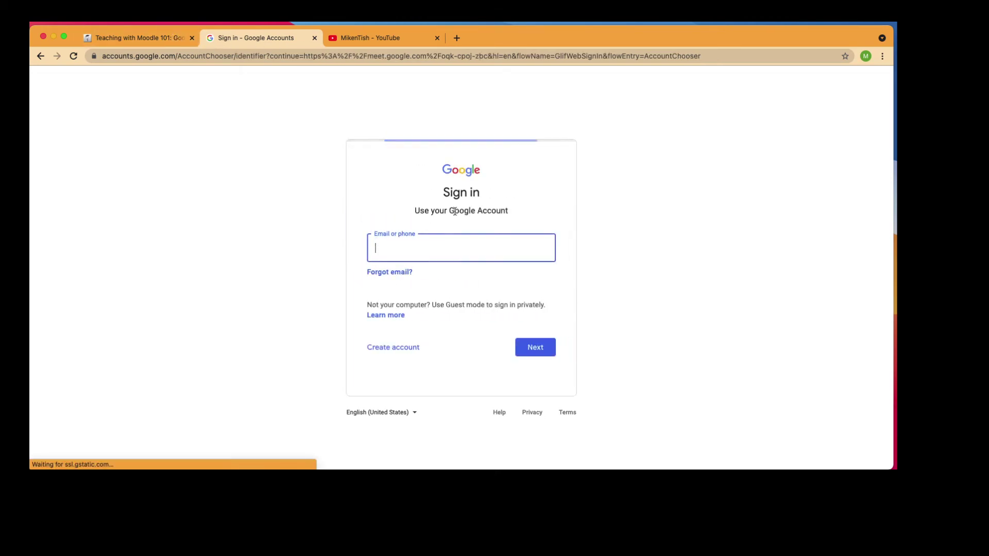
click(443, 244)
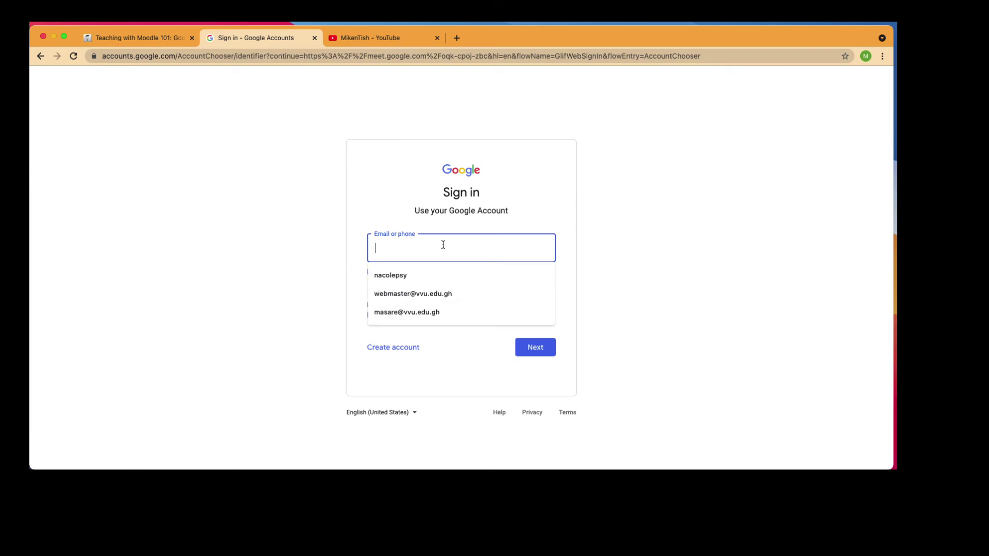
click(454, 277)
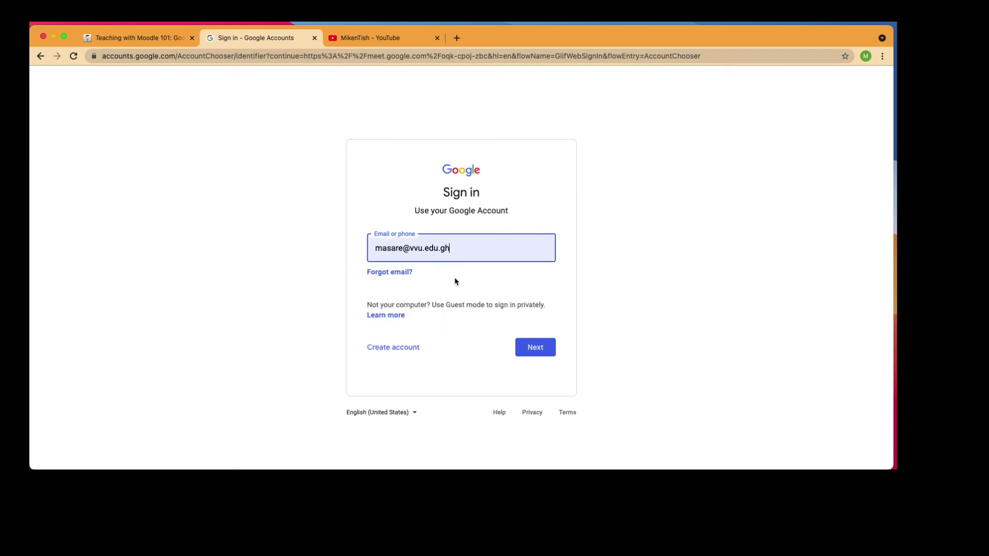
click(533, 347)
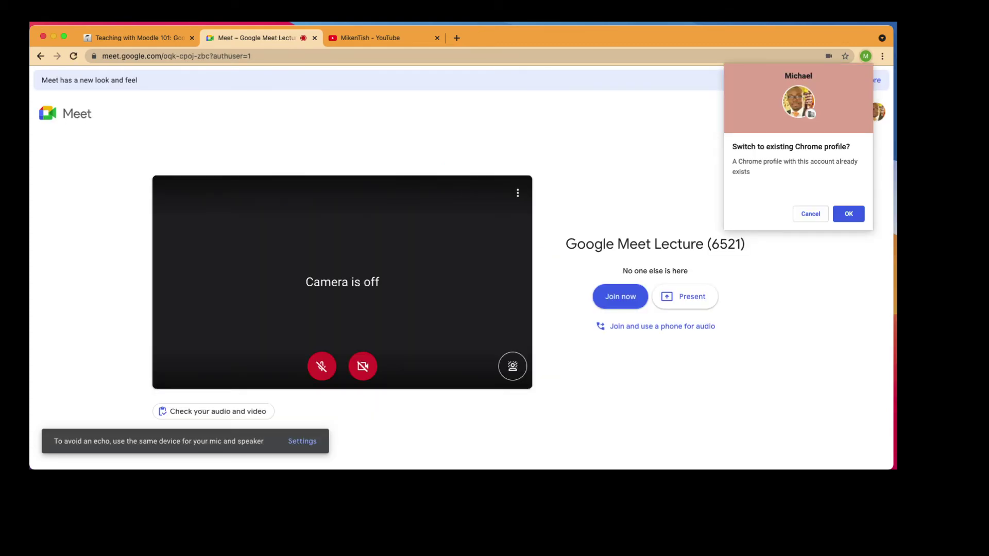
Join the lecture call and post 'Hi everyone' in the in-call chat
click(622, 294)
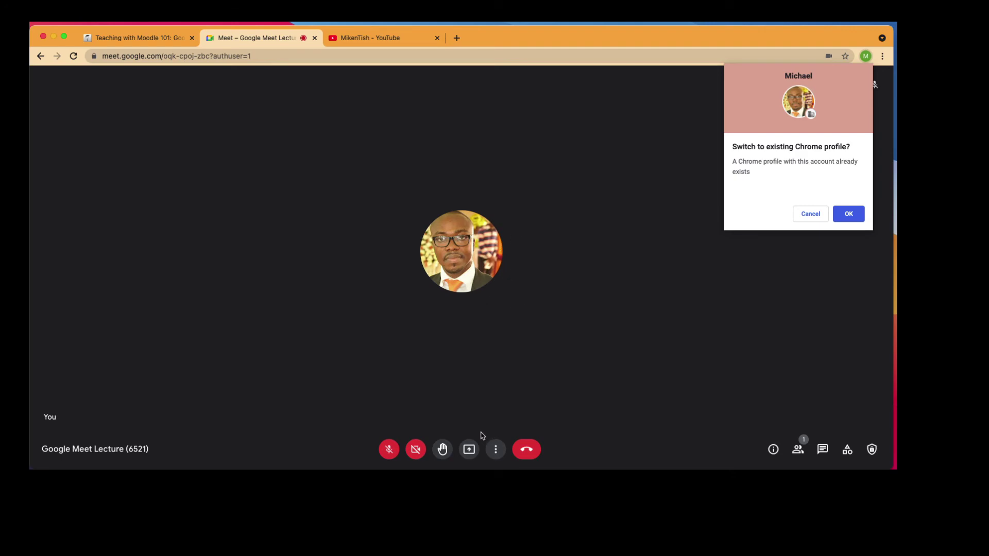
click(469, 452)
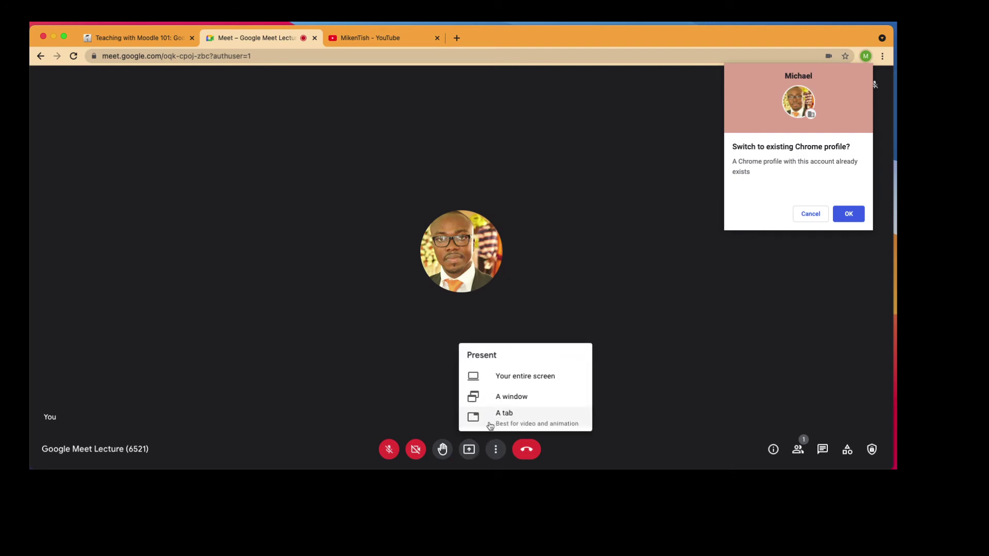
click(540, 307)
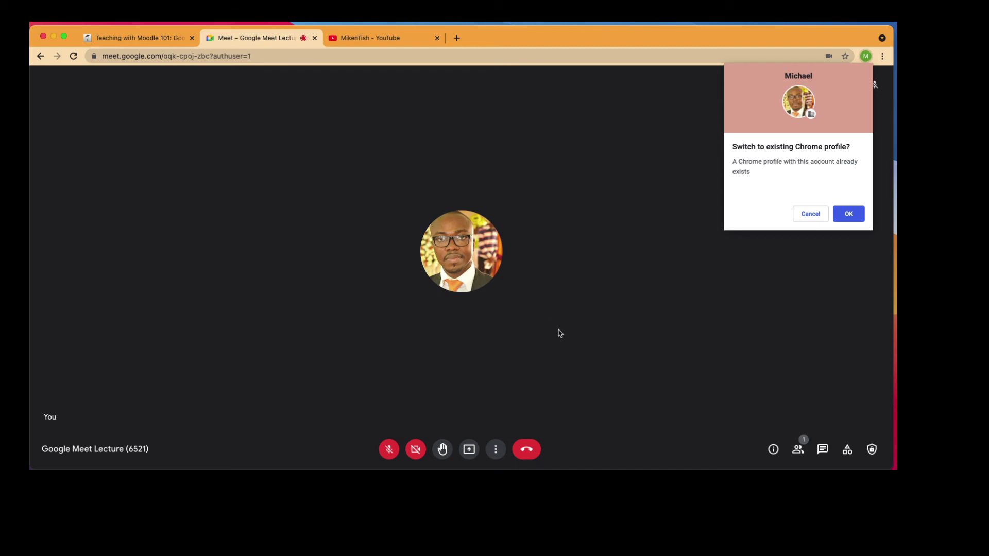
click(797, 450)
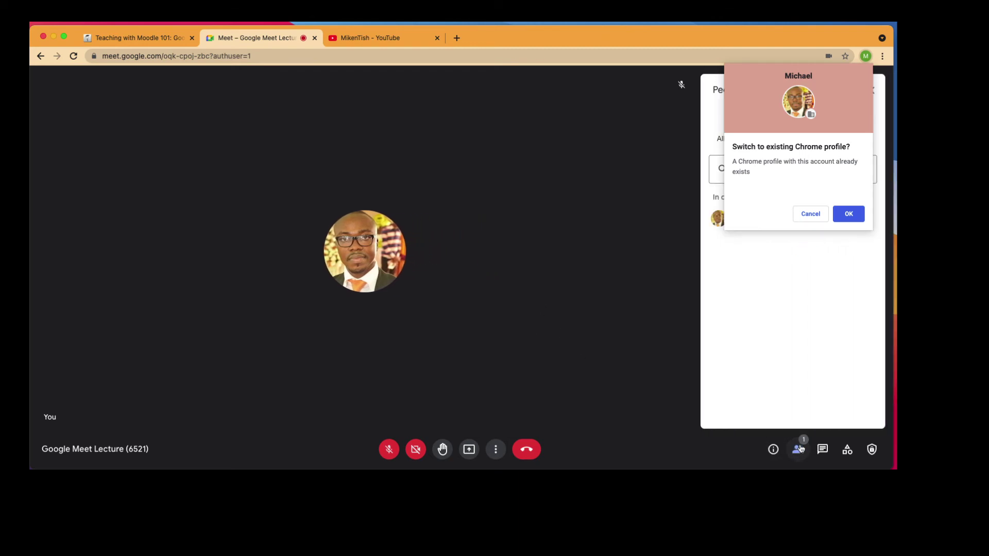
click(822, 450)
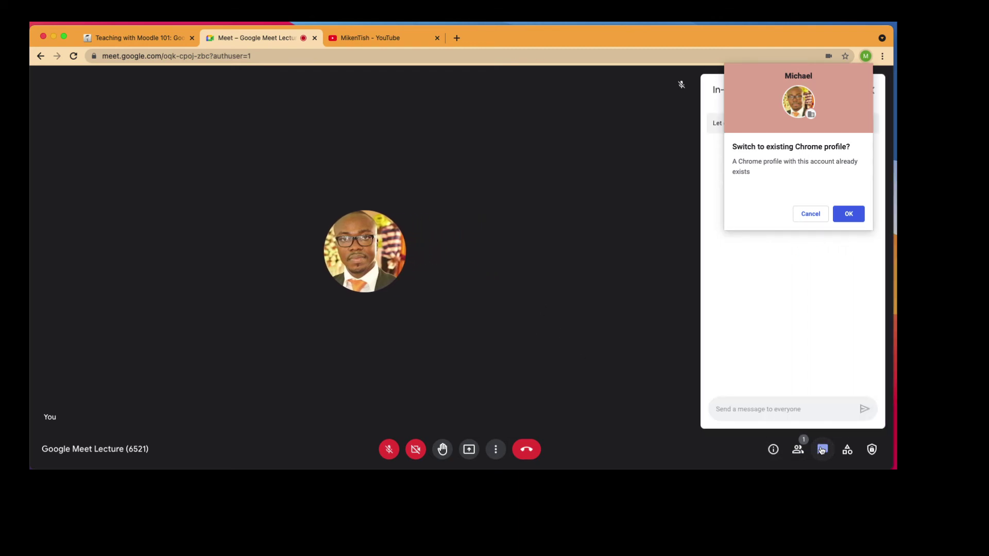
click(811, 214)
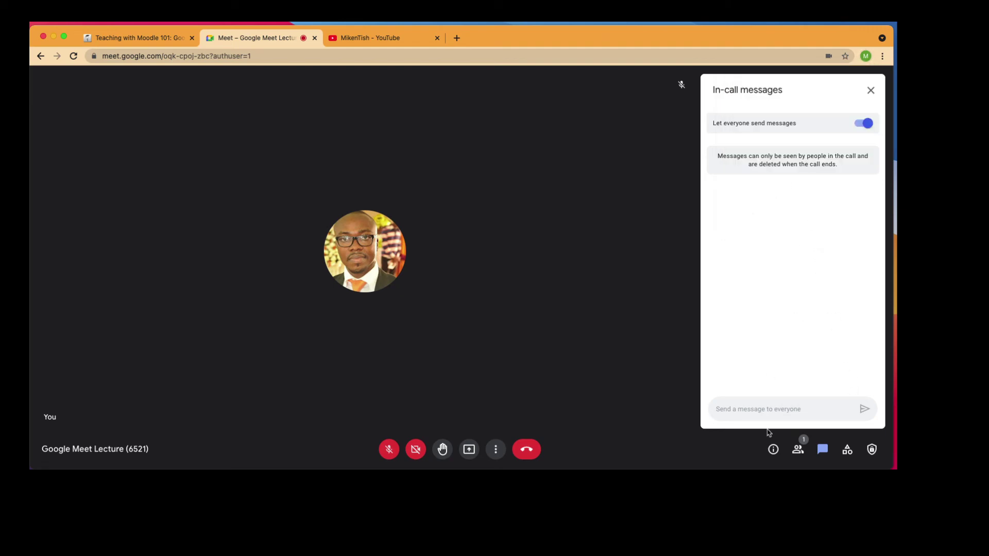
text(Hi everyone)
key(Return)
Choose Whiteboard from the call's More options menu
click(496, 450)
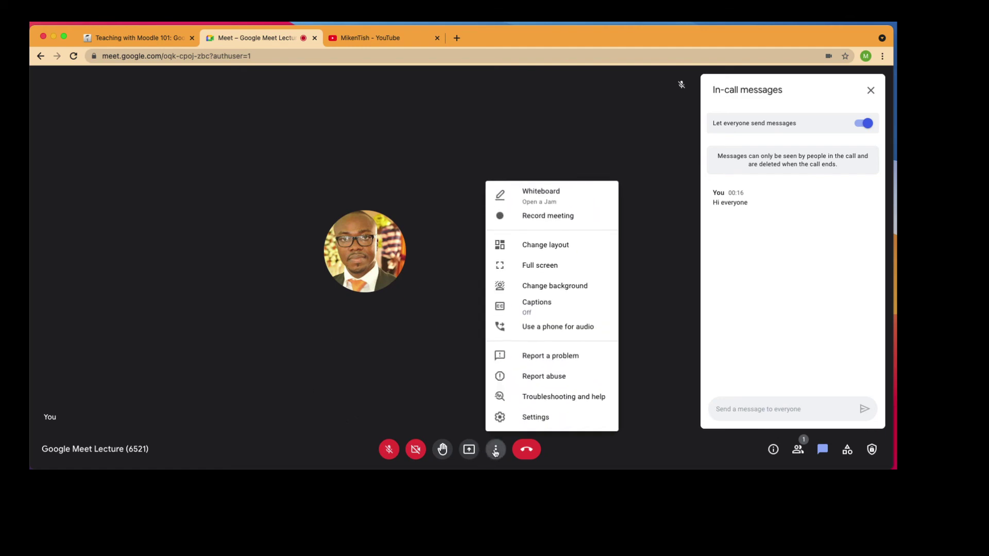
click(446, 352)
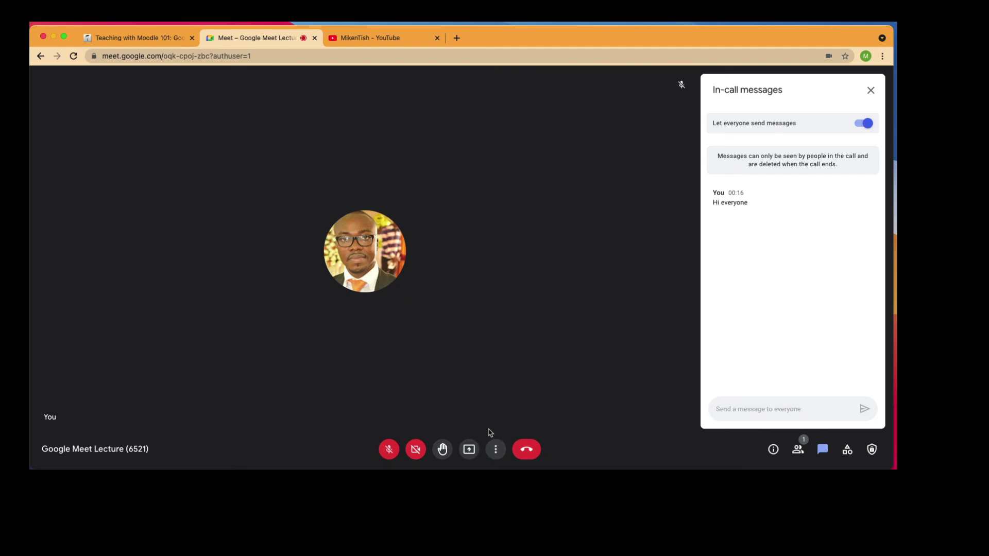
click(495, 449)
click(533, 190)
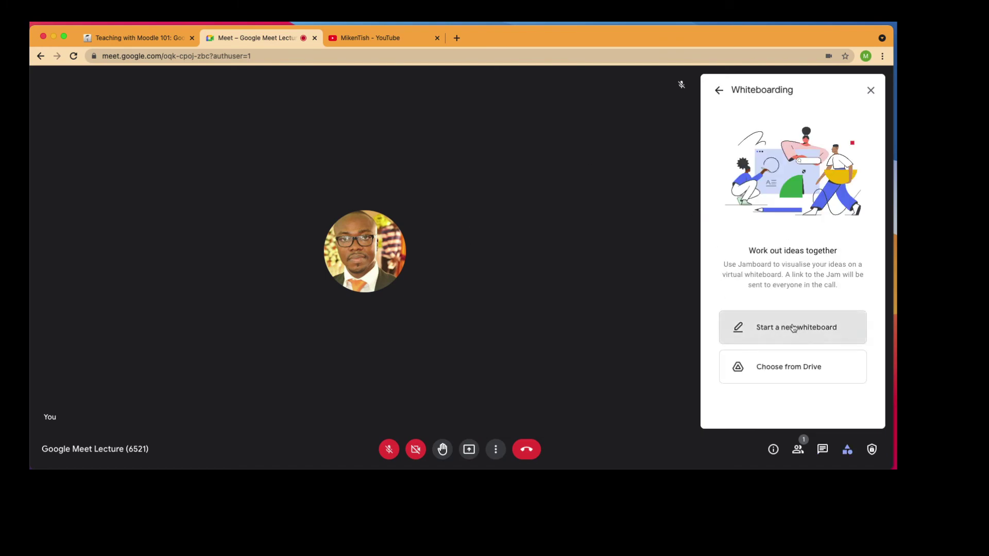
Start a new Jam for Google Meet Lecture (6521), move it left, and draw a pen scribble
click(791, 328)
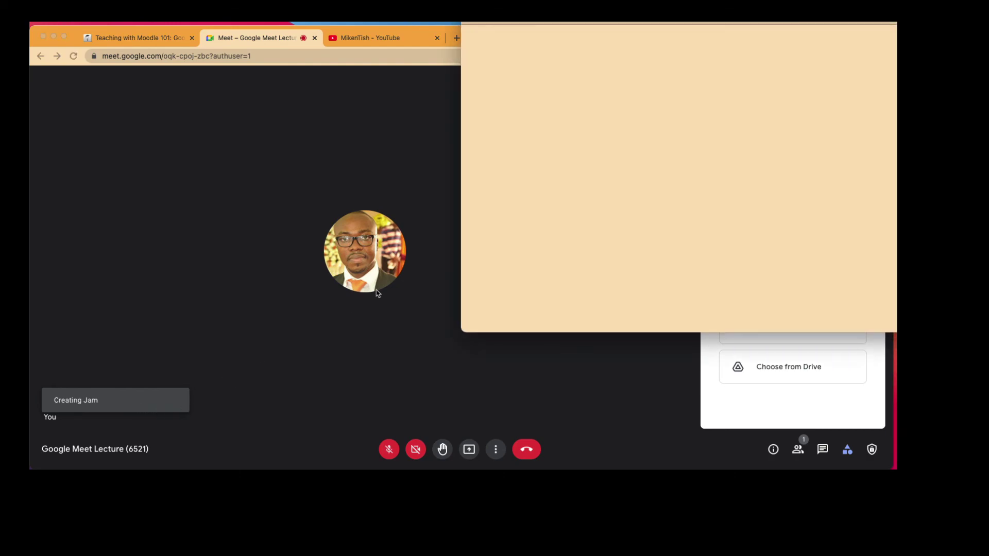
drag(563, 82, 511, 81)
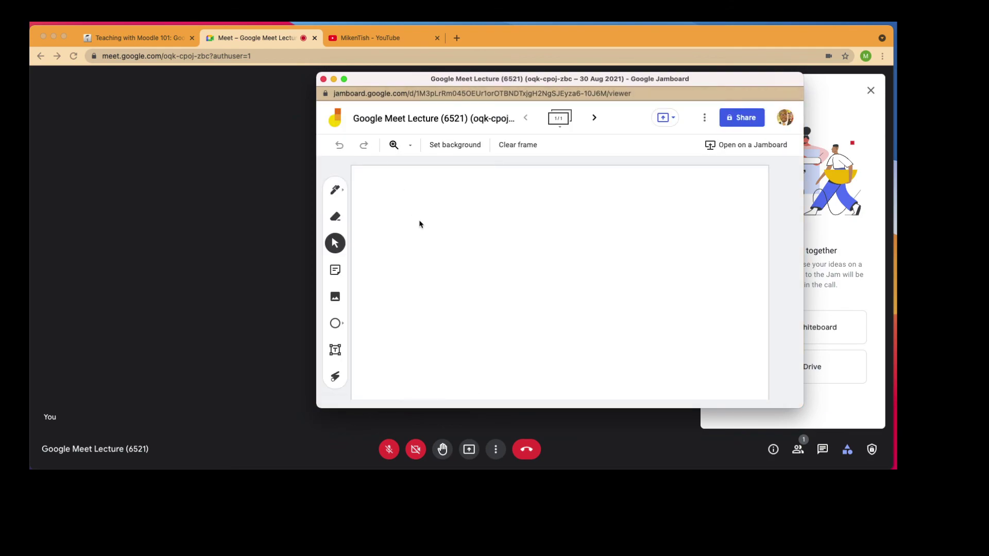
click(334, 190)
mouse_move(476, 187)
mouse_down()
mouse_move(492, 201)
mouse_move(459, 278)
mouse_move(492, 329)
mouse_move(423, 311)
mouse_up()
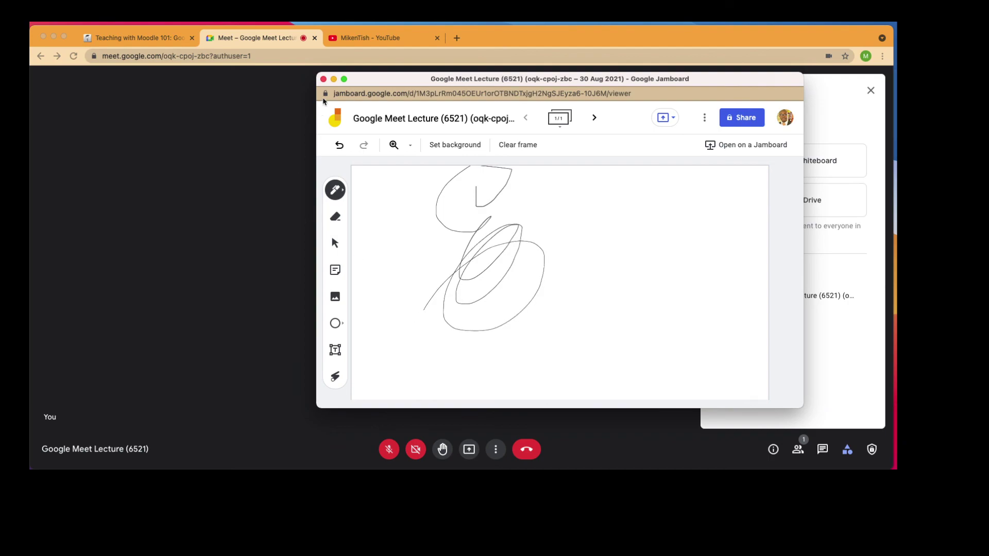